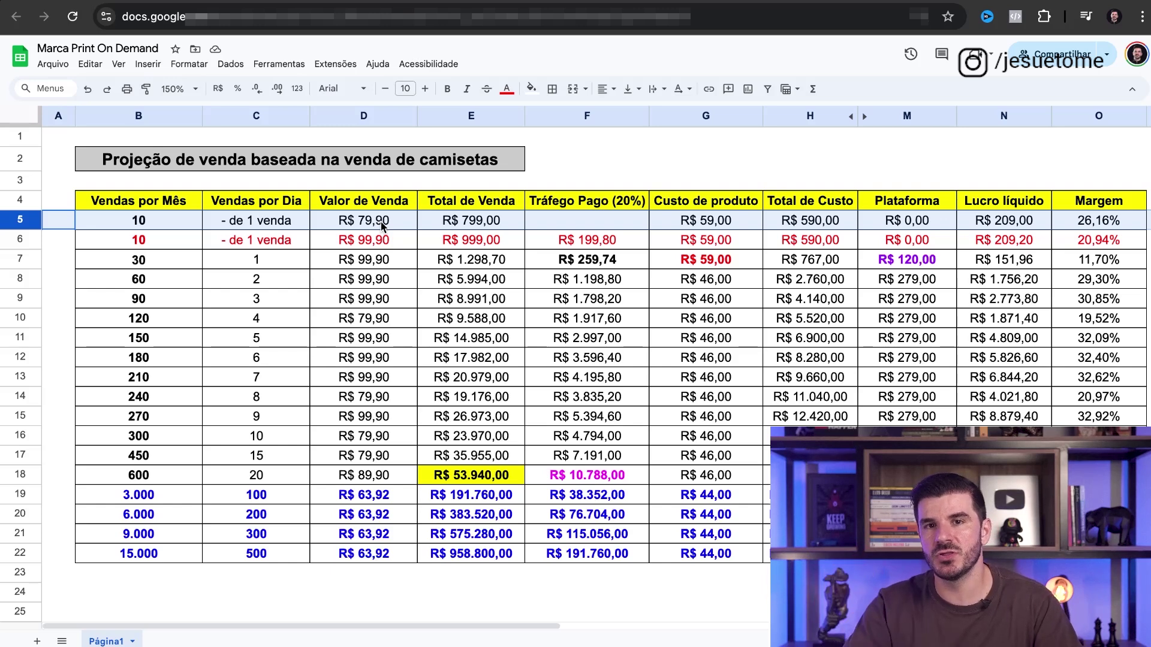
Examine the total sale, paid traffic, product cost, total cost, platform and net profit figures in row 5, for 10 monthly sales without paid traffic
{"action": "left_click", "coordinate": [496, 221]}
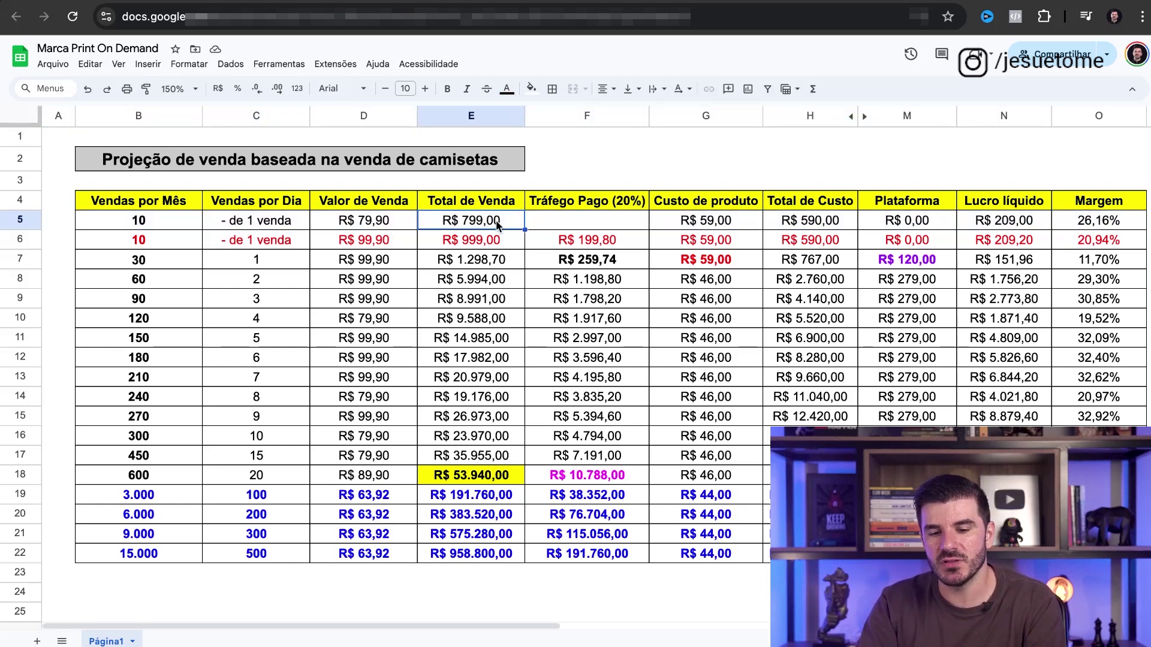
{"action": "left_click", "coordinate": [564, 225]}
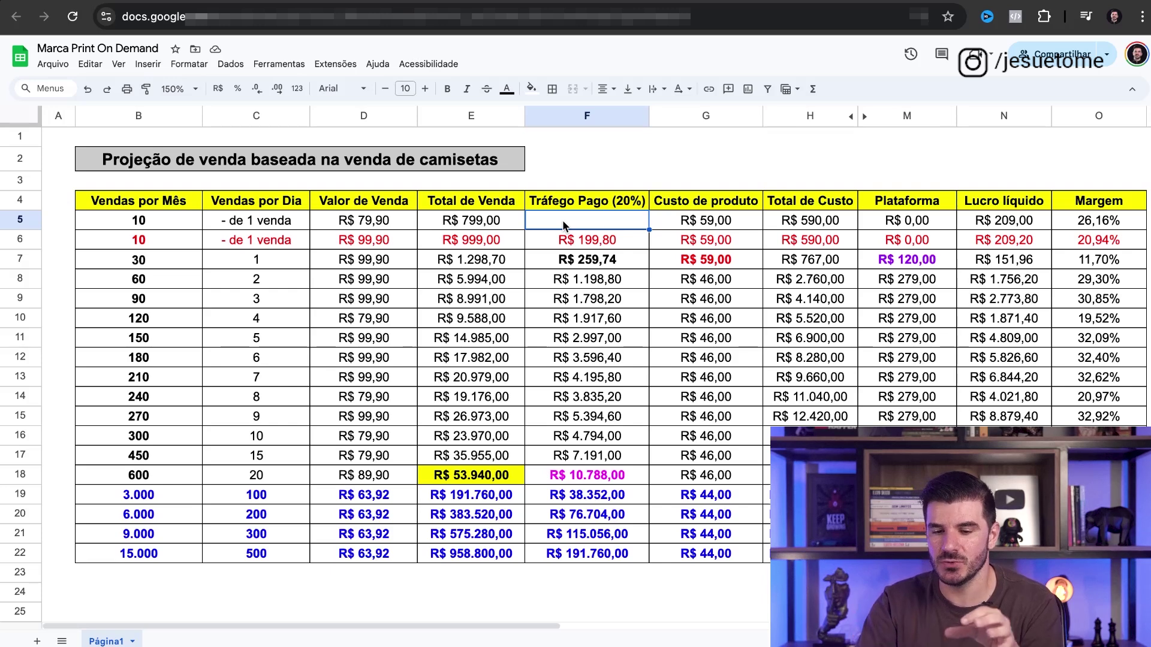
{"action": "left_click", "coordinate": [743, 225]}
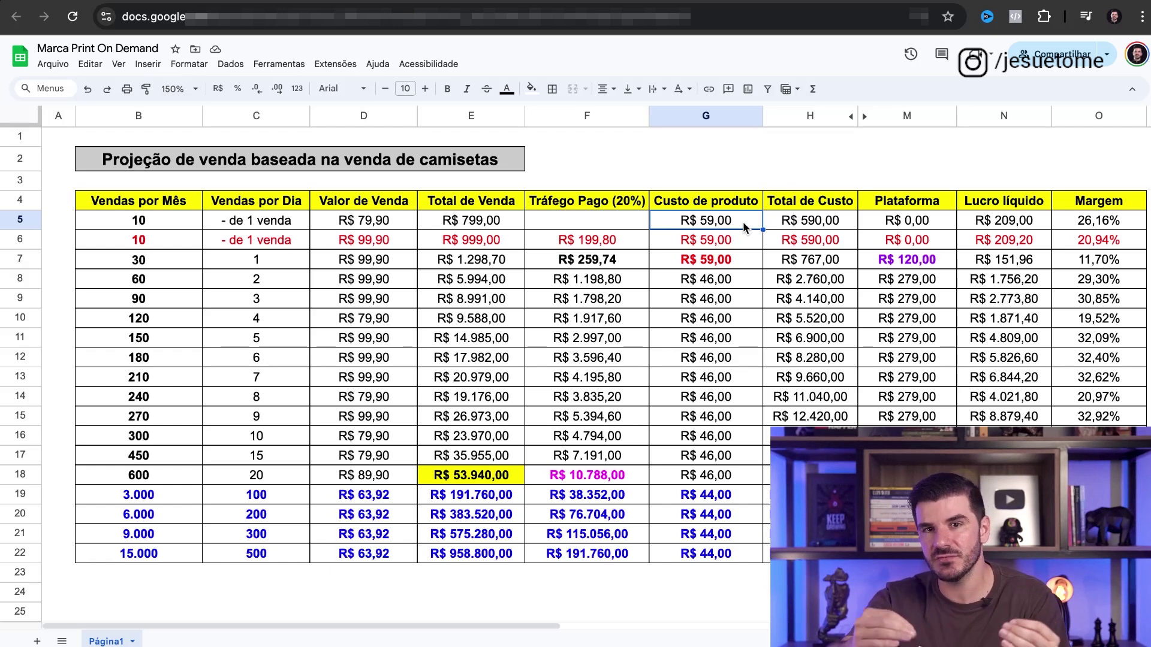
{"action": "left_click", "coordinate": [806, 222]}
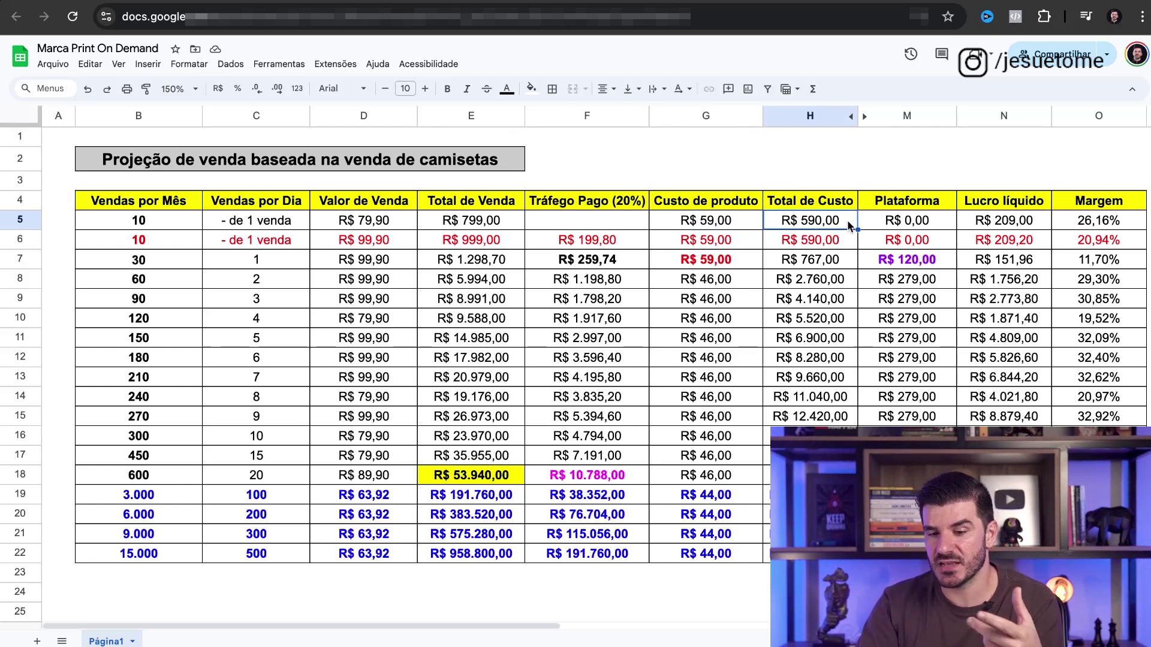
{"action": "left_click", "coordinate": [881, 223]}
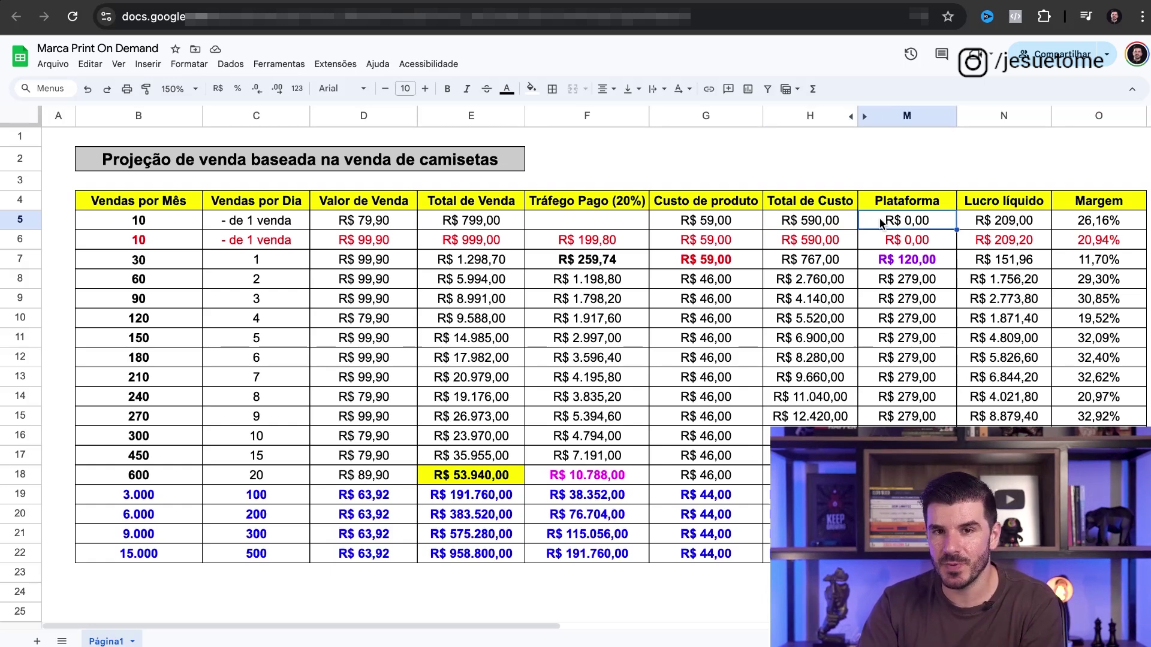
{"action": "left_click", "coordinate": [991, 227]}
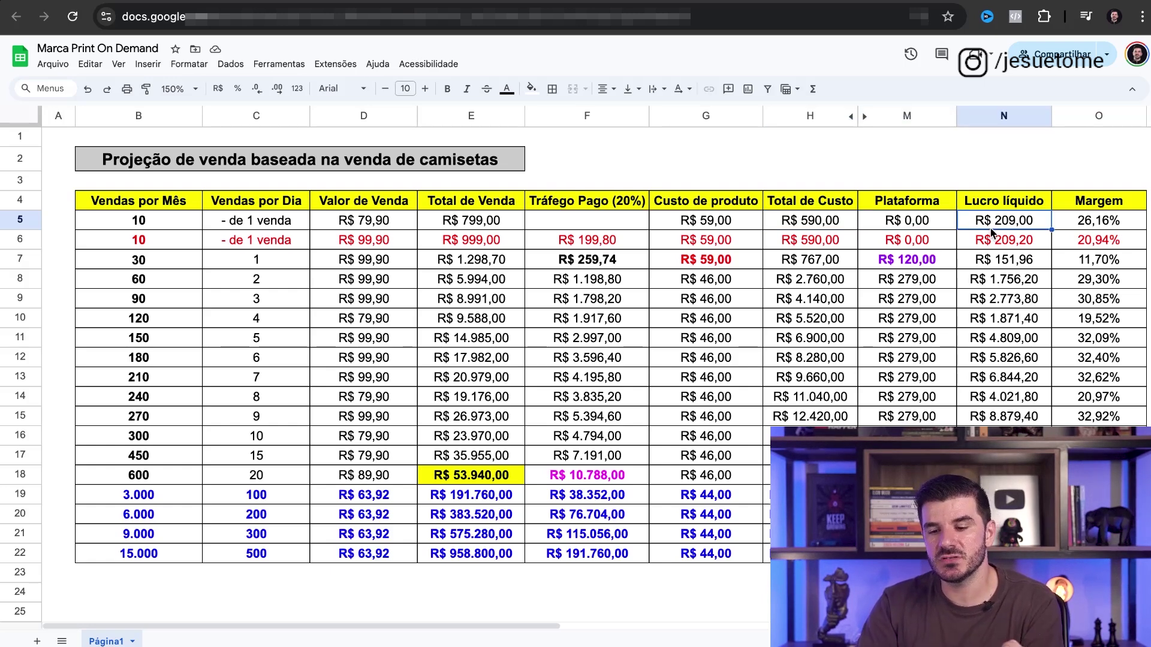
{"action": "left_click", "coordinate": [182, 225]}
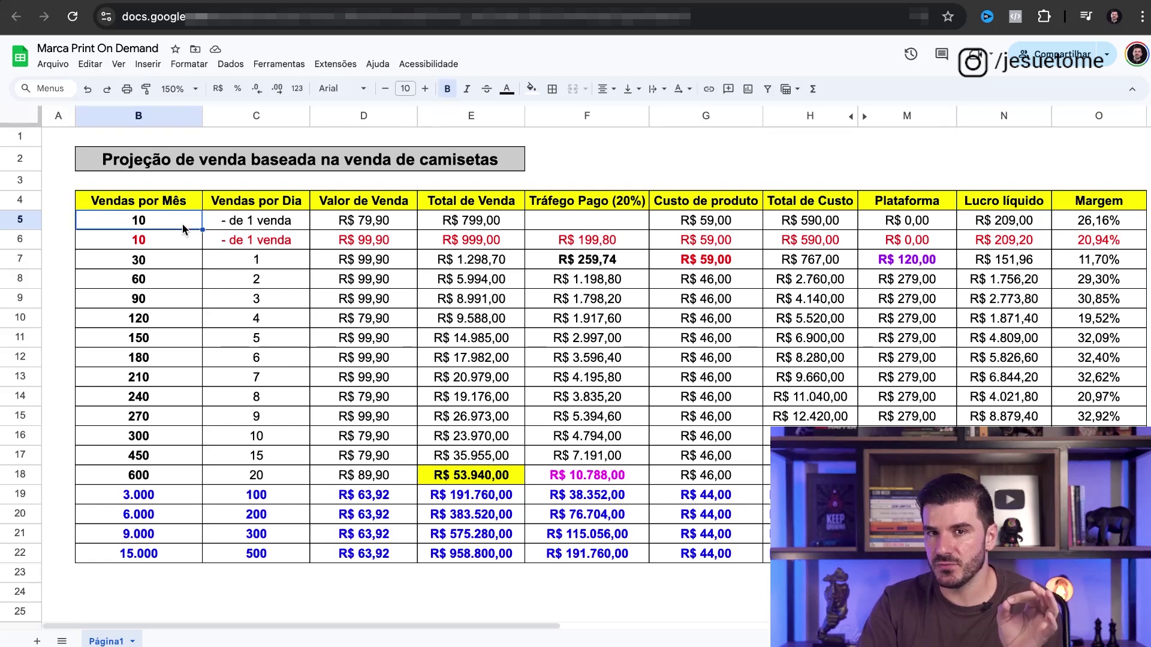
{"action": "left_click", "coordinate": [370, 223]}
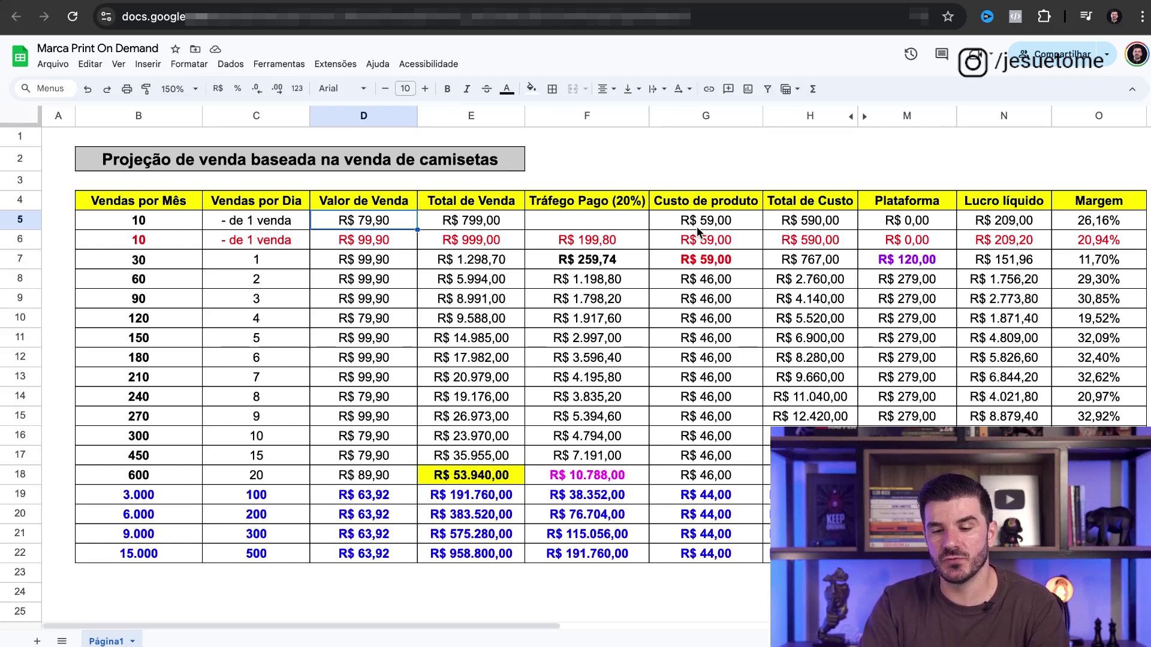
{"action": "left_click", "coordinate": [815, 223]}
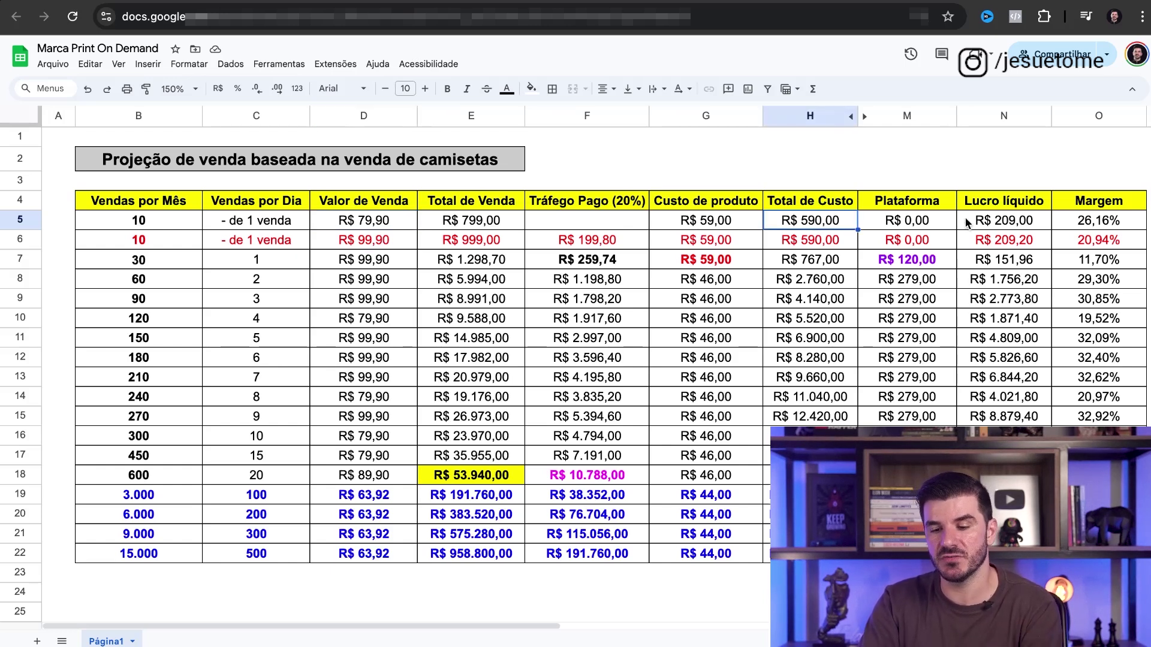
{"action": "left_click", "coordinate": [998, 224]}
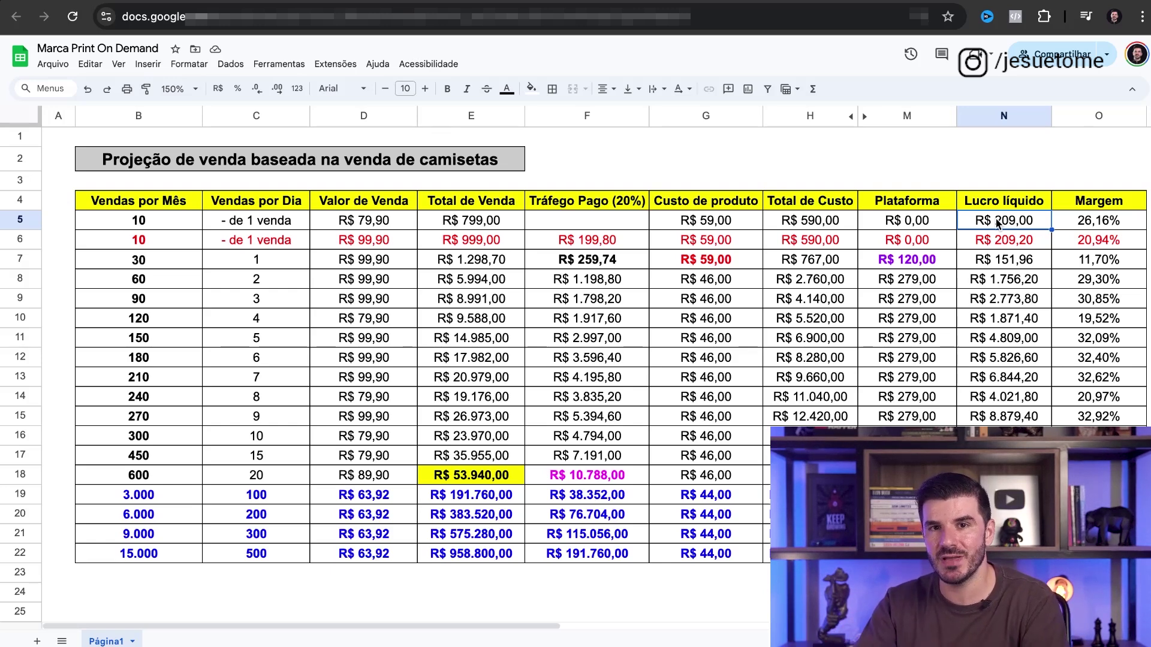
Examine row 6, for 10 monthly sales with paid traffic, from sales count and sale value through costs to net profit
{"action": "left_click", "coordinate": [20, 239]}
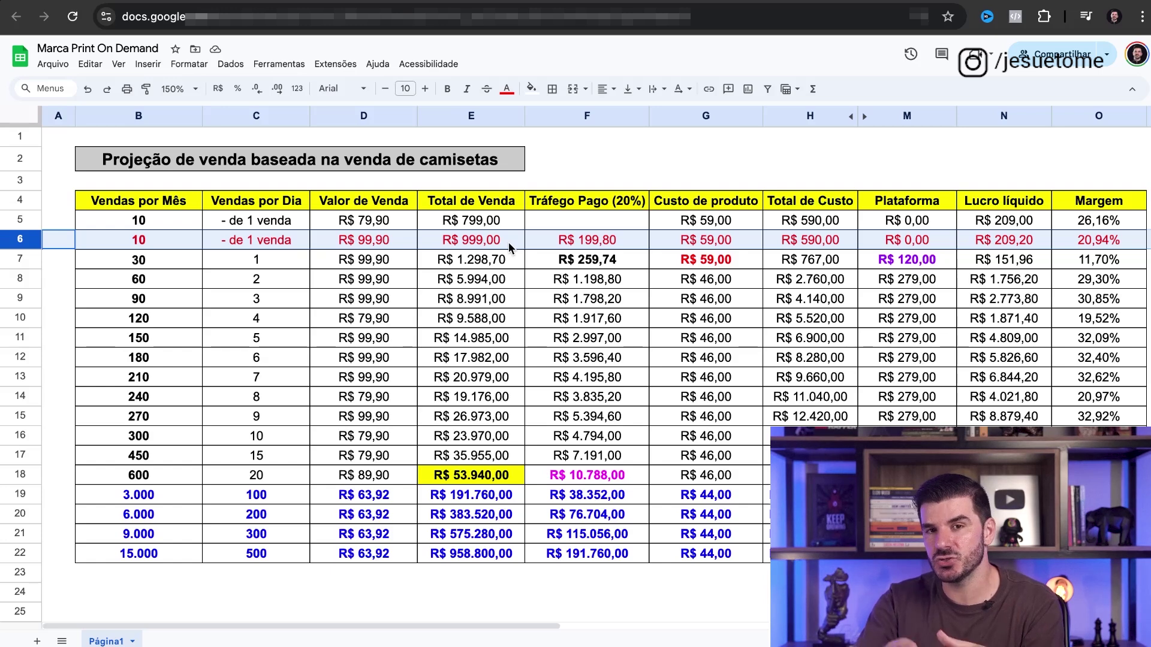
{"action": "left_click", "coordinate": [170, 237]}
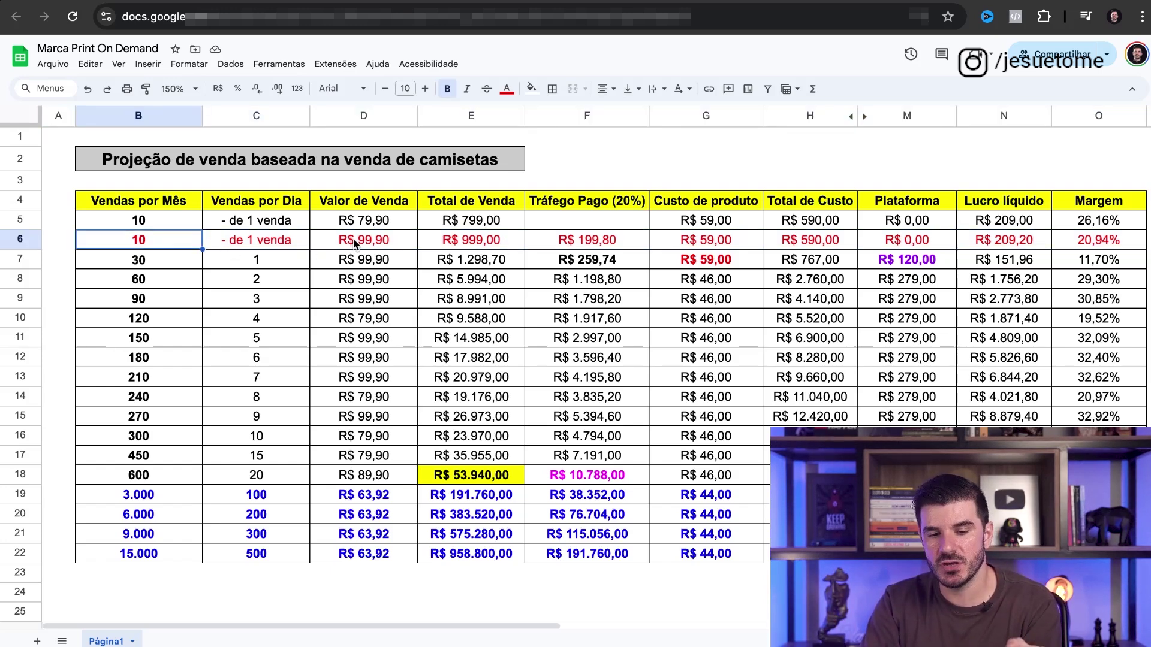
{"action": "left_click", "coordinate": [371, 243]}
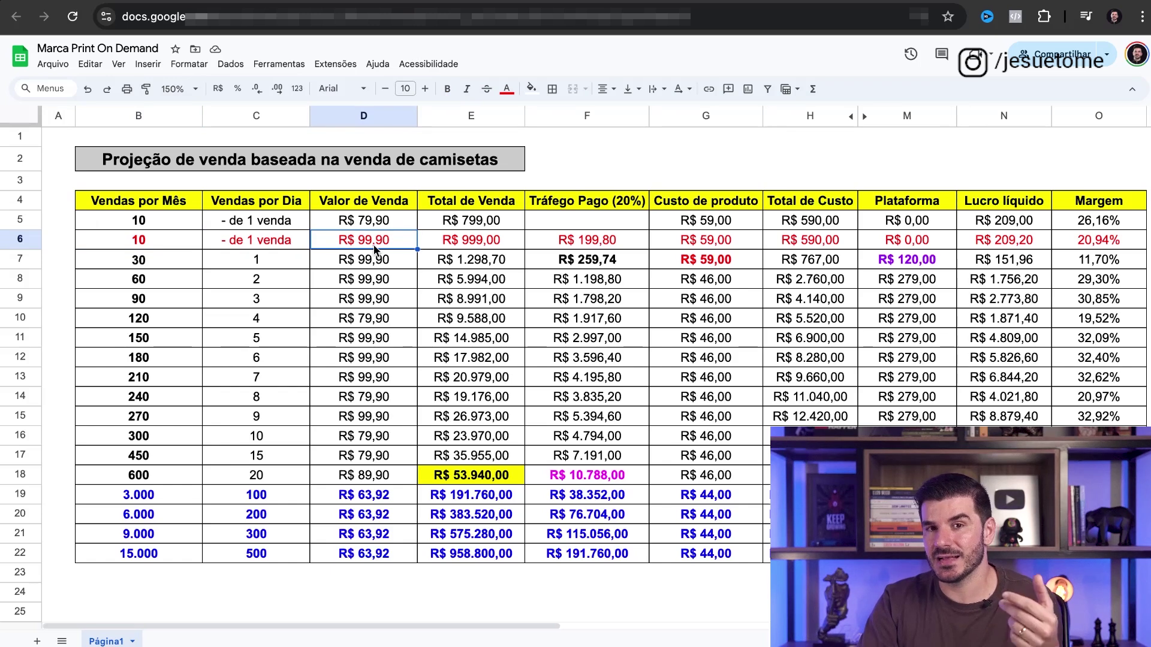
{"action": "left_click", "coordinate": [509, 242]}
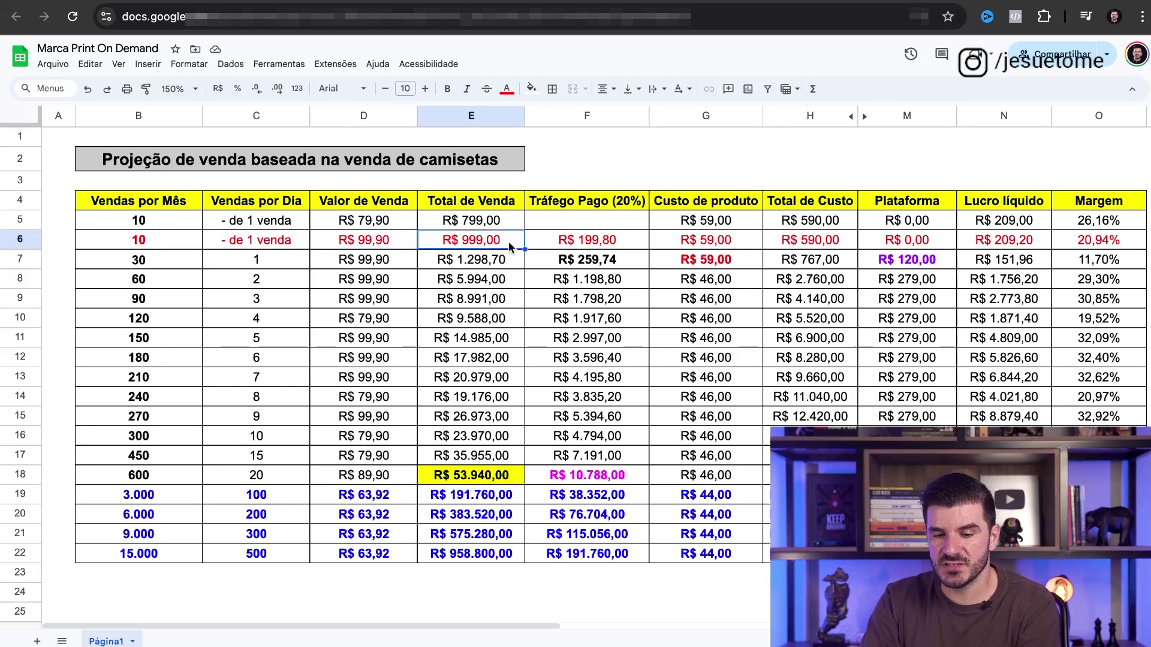
{"action": "left_click", "coordinate": [577, 244]}
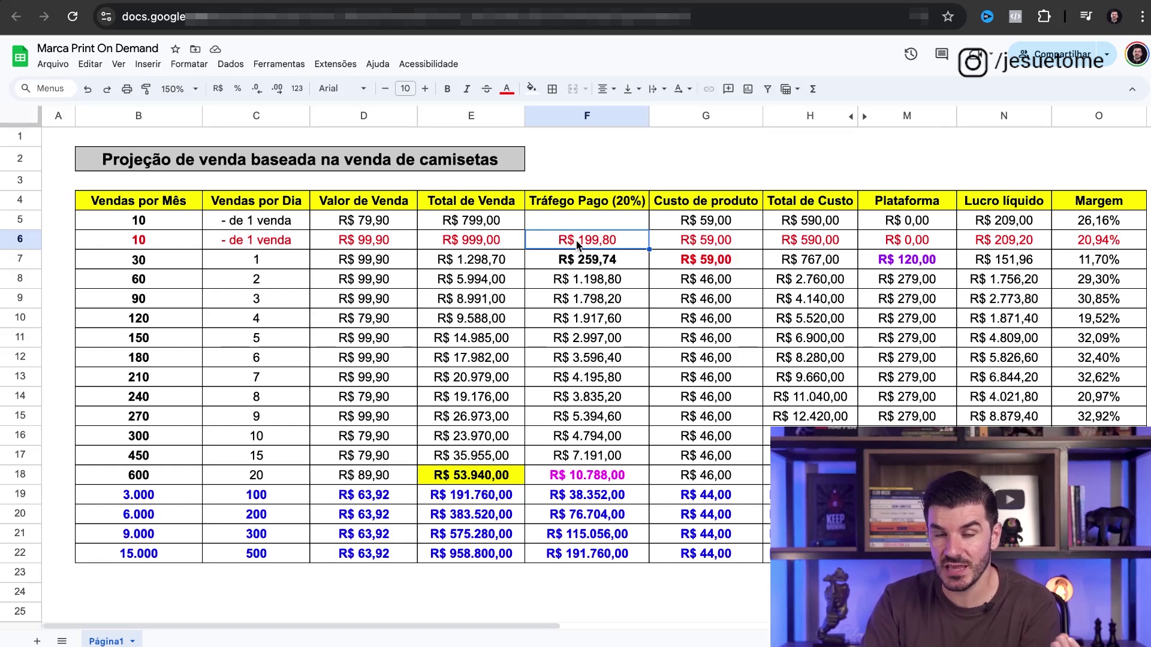
{"action": "left_click", "coordinate": [659, 245]}
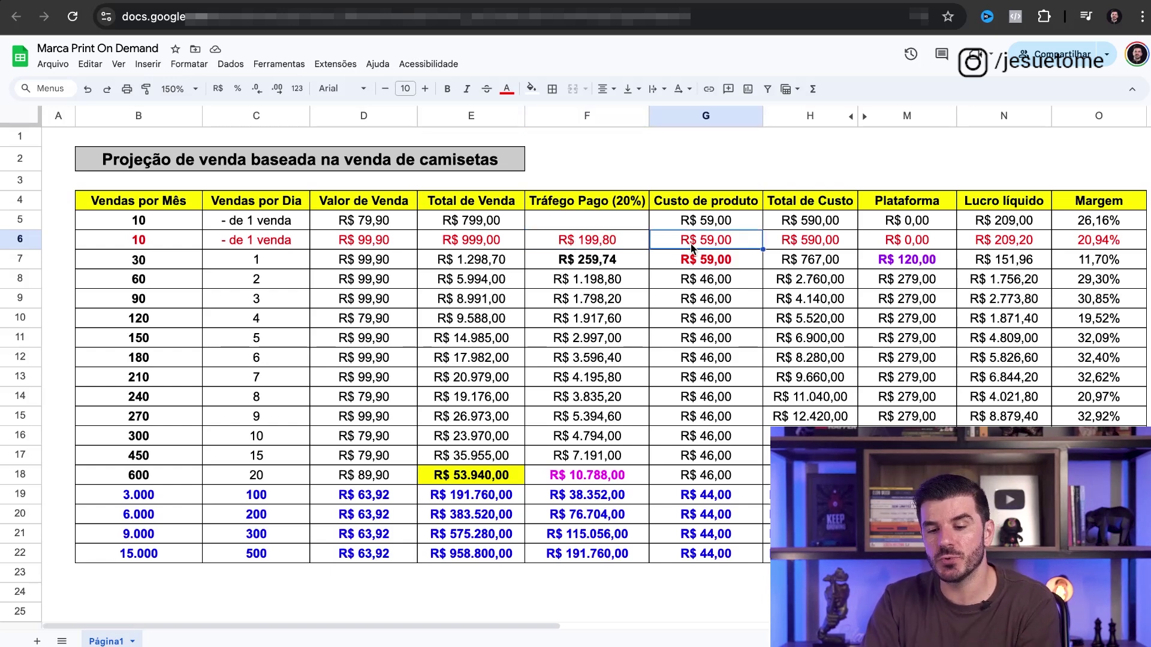
{"action": "left_click", "coordinate": [822, 241]}
{"action": "left_click", "coordinate": [930, 243]}
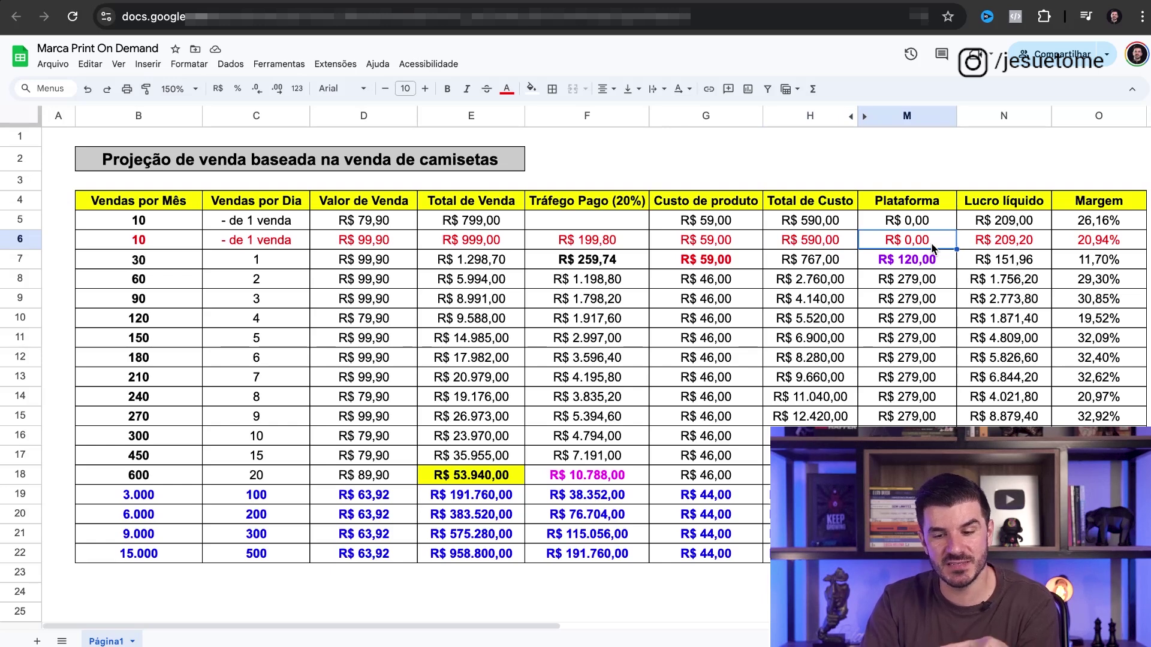
{"action": "left_click", "coordinate": [1015, 242]}
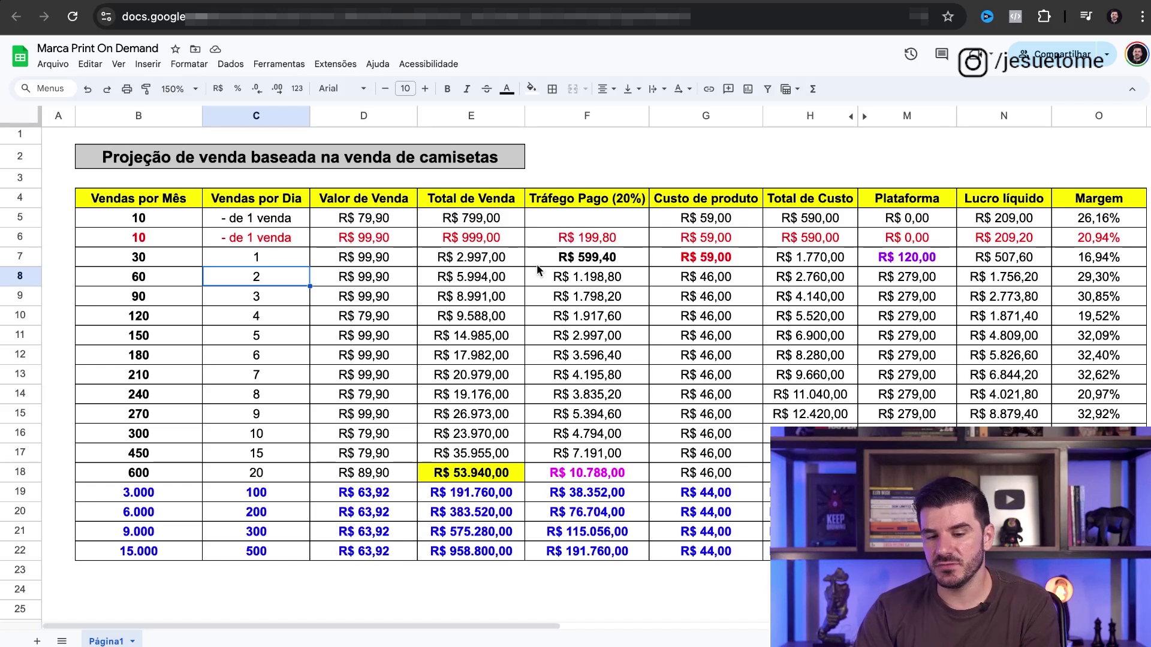
Review the costs and net profit for 30 monthly sales in row 7, and set that row's Valor de Venda to 79,90
{"action": "left_click", "coordinate": [562, 265]}
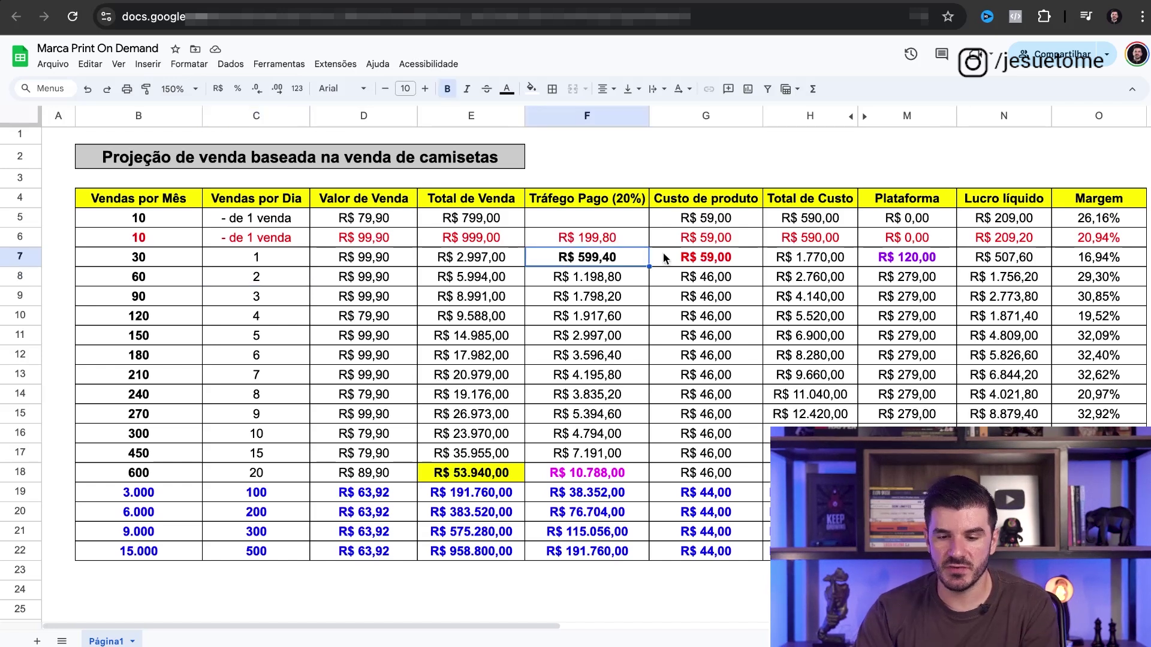
{"action": "left_click", "coordinate": [701, 262]}
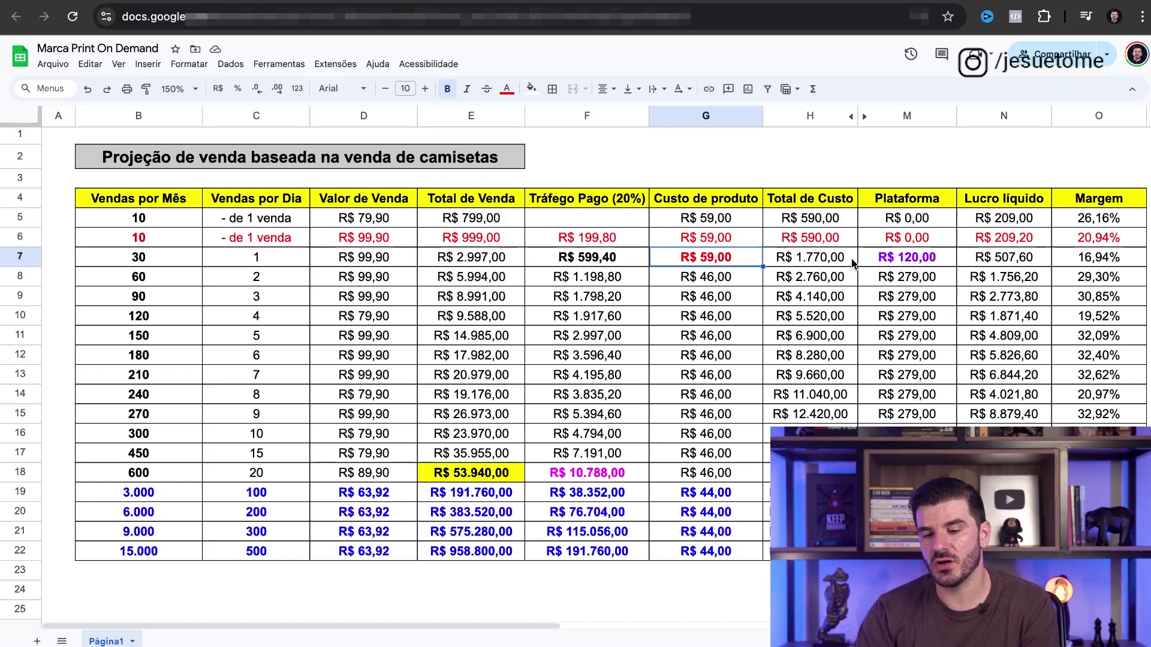
{"action": "left_click", "coordinate": [826, 261]}
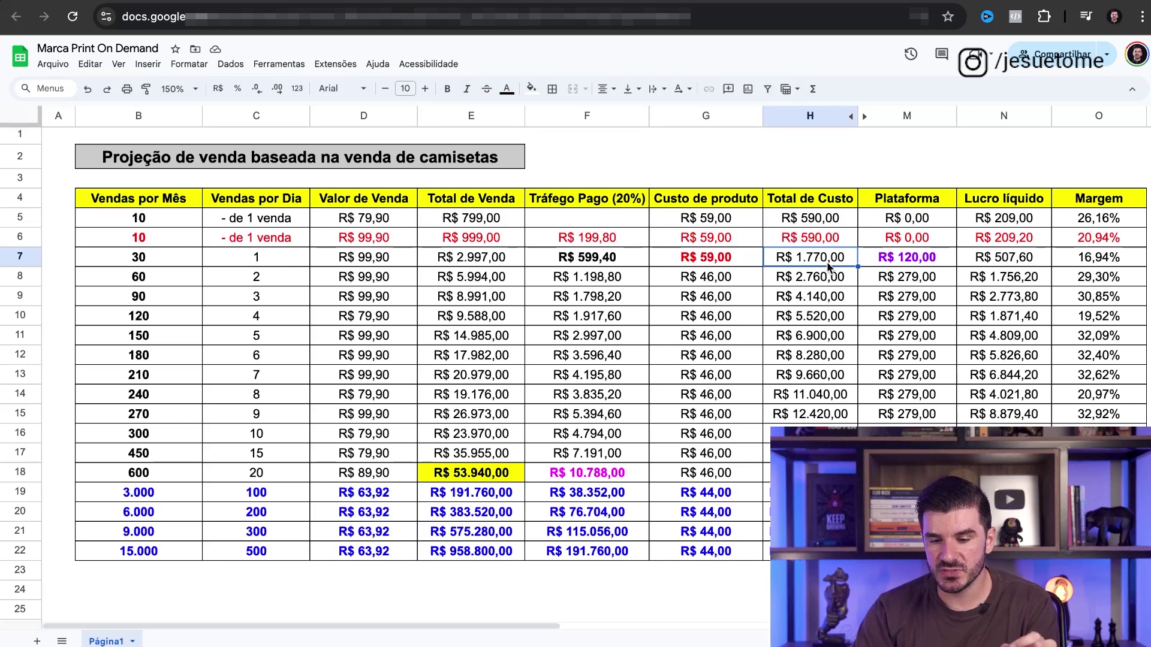
{"action": "left_click", "coordinate": [903, 264]}
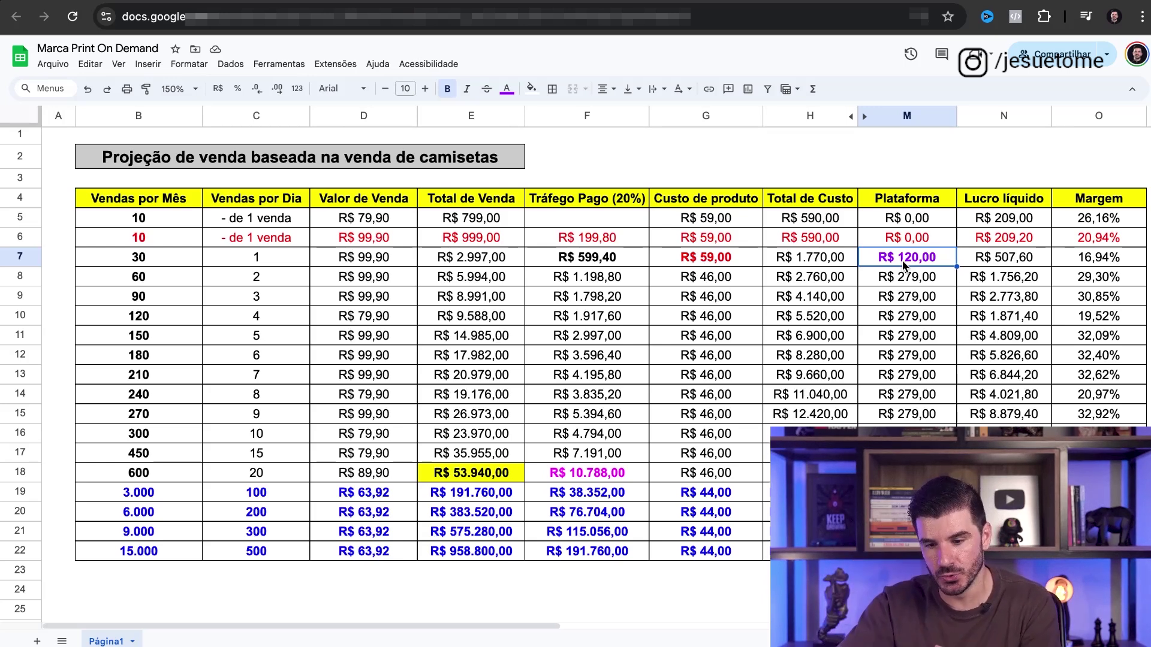
{"action": "left_click", "coordinate": [1014, 260]}
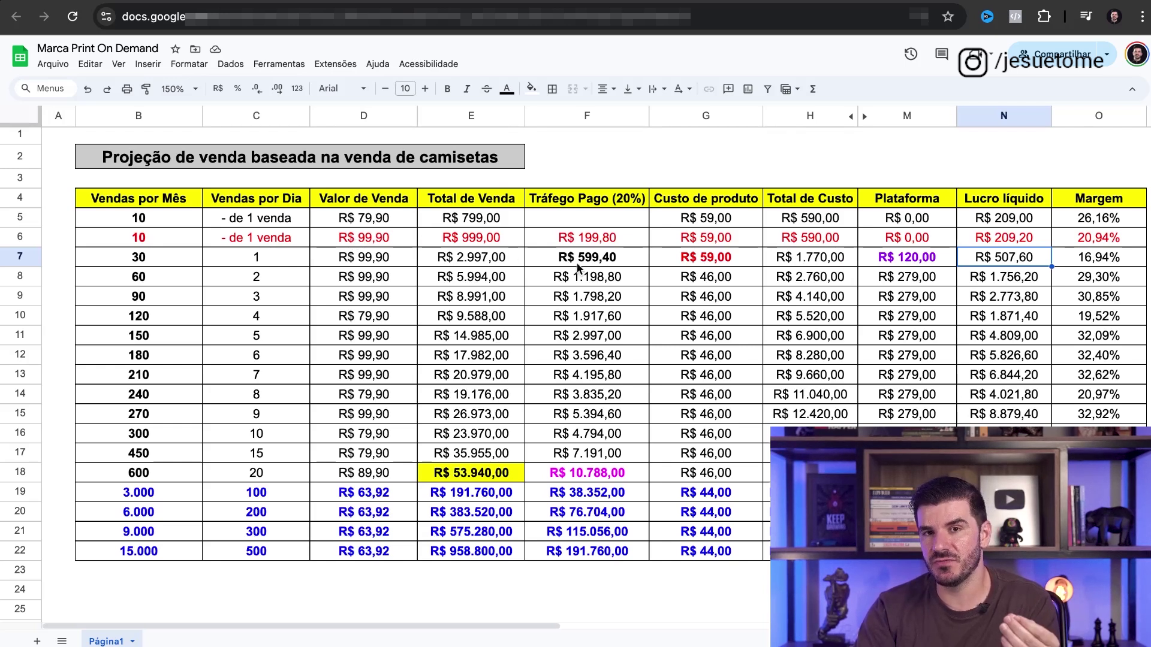
{"action": "left_click", "coordinate": [372, 258]}
{"action": "type", "text": "79,90"}
{"action": "key", "text": "Return"}
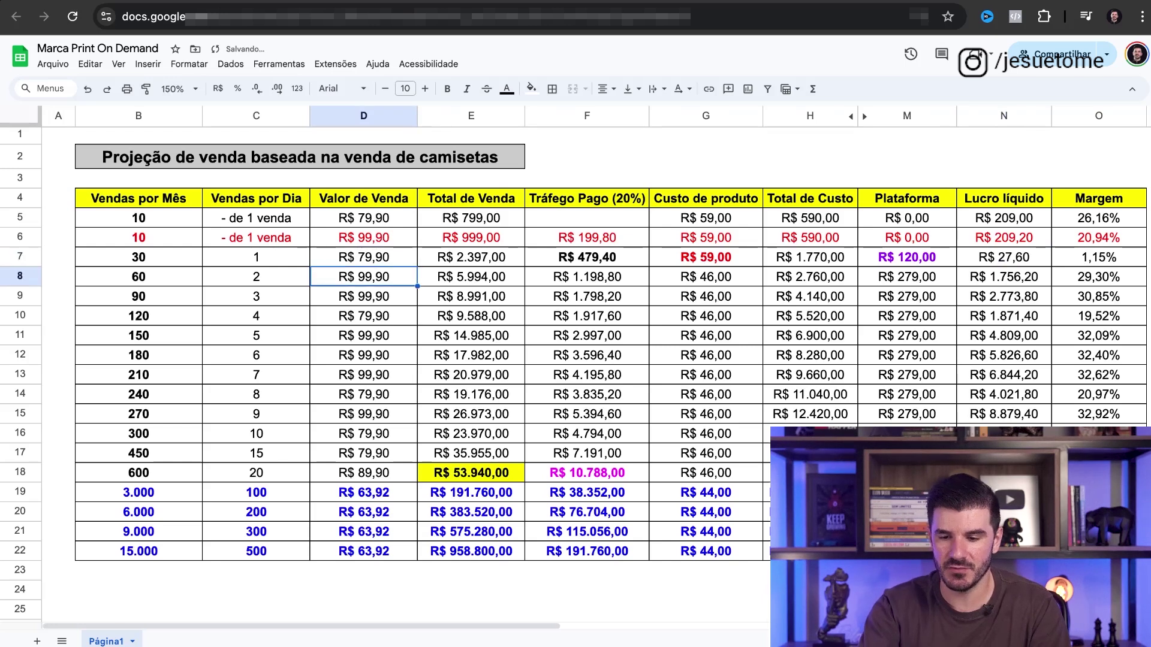
{"action": "left_click", "coordinate": [1032, 264]}
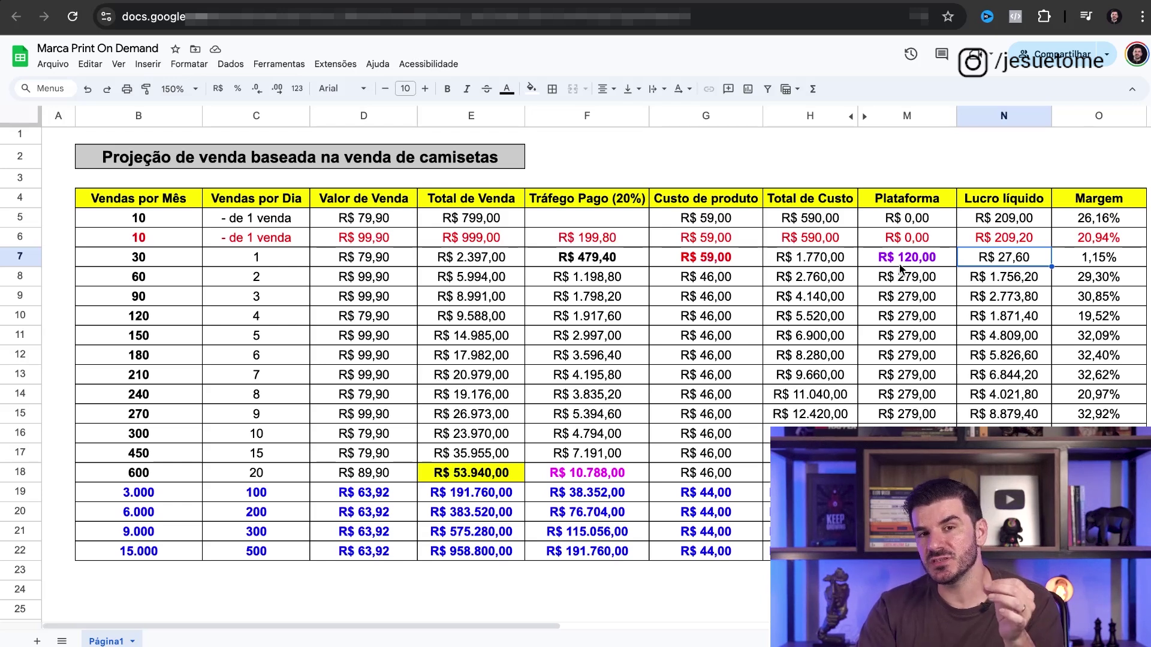
Check the Plataforma and product costs around row 8, and set the Plataforma cost for 60 monthly sales to 799
{"action": "left_click", "coordinate": [913, 259]}
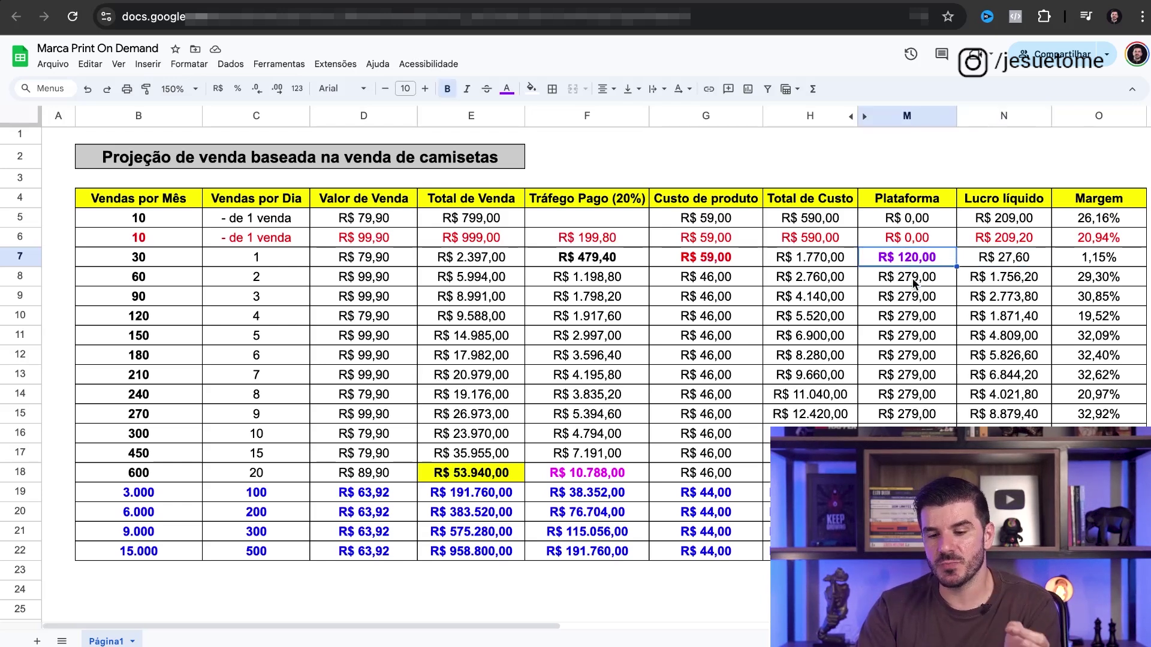
{"action": "left_click", "coordinate": [913, 278]}
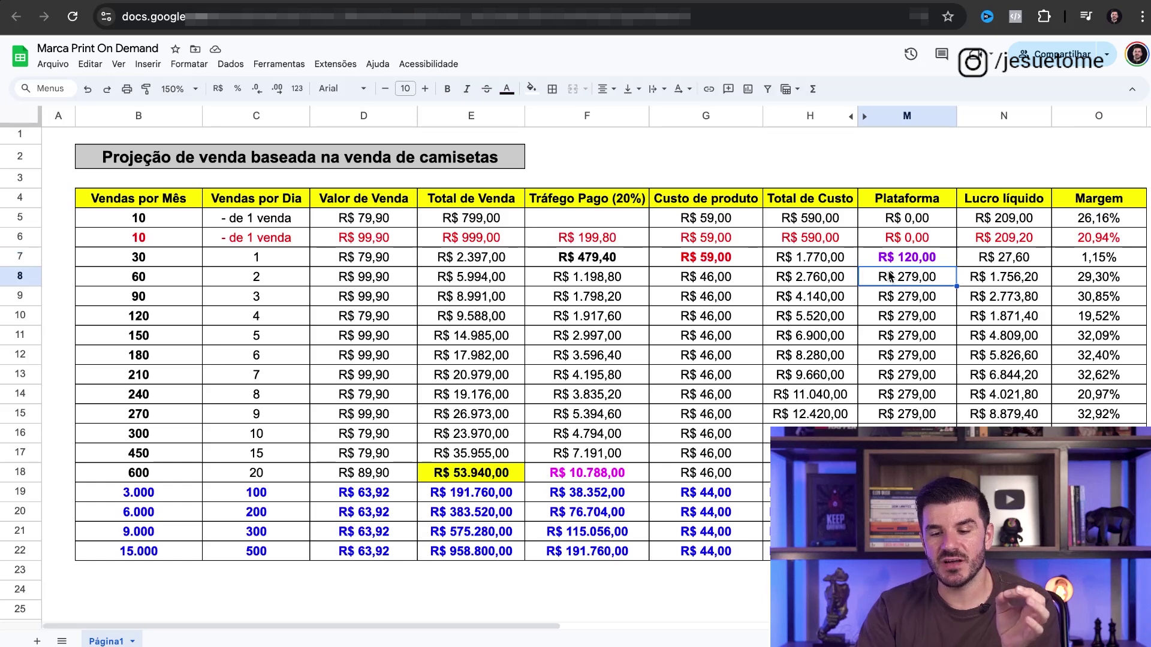
{"action": "left_click", "coordinate": [745, 276]}
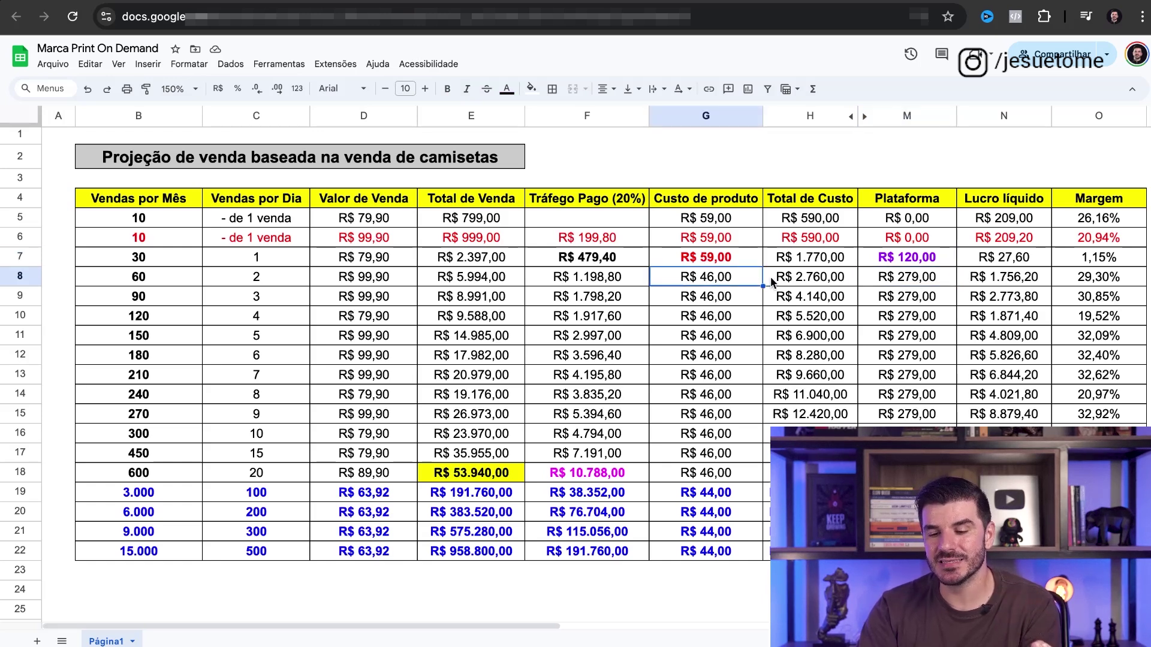
{"action": "left_click", "coordinate": [927, 283]}
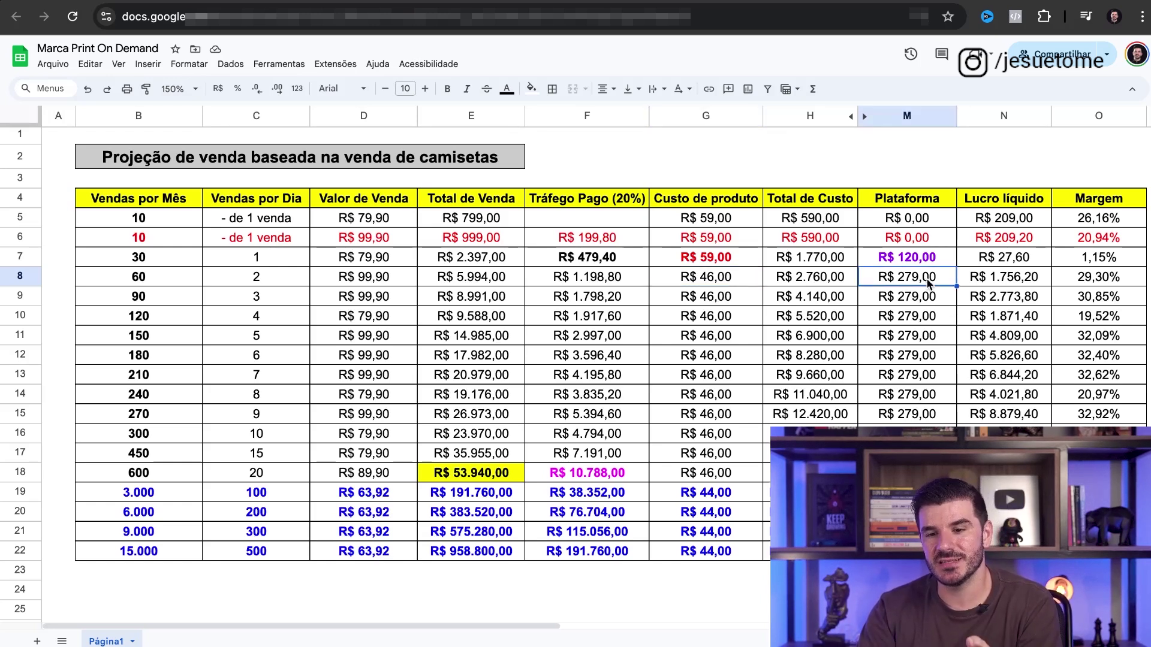
{"action": "type", "text": "799"}
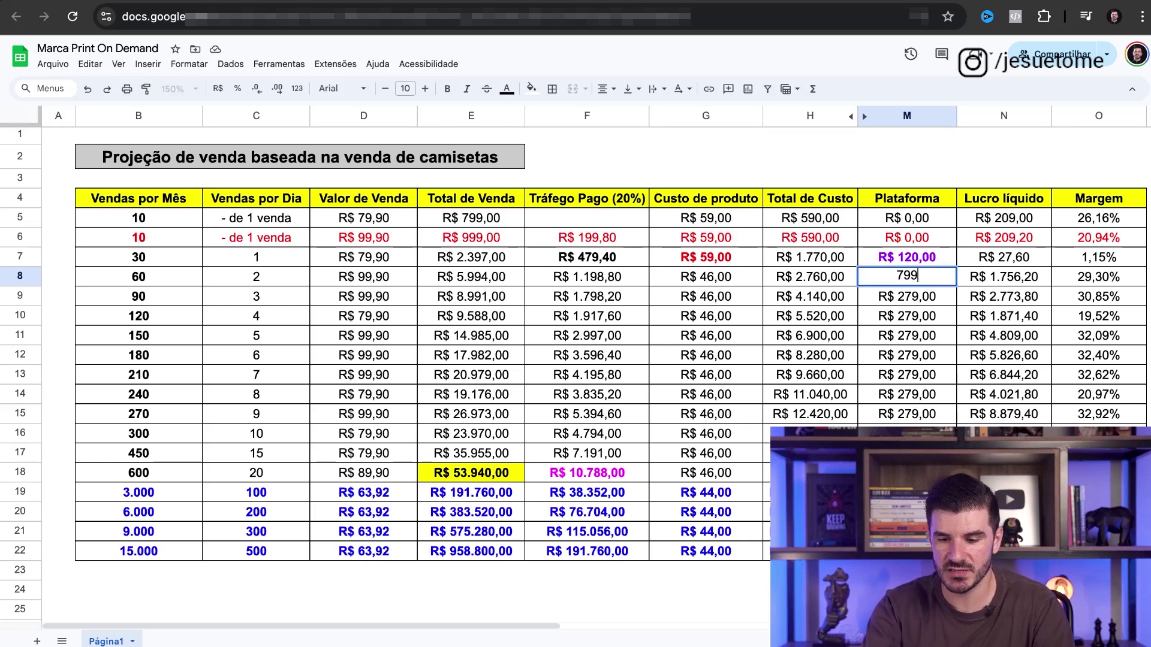
{"action": "key", "text": "Return"}
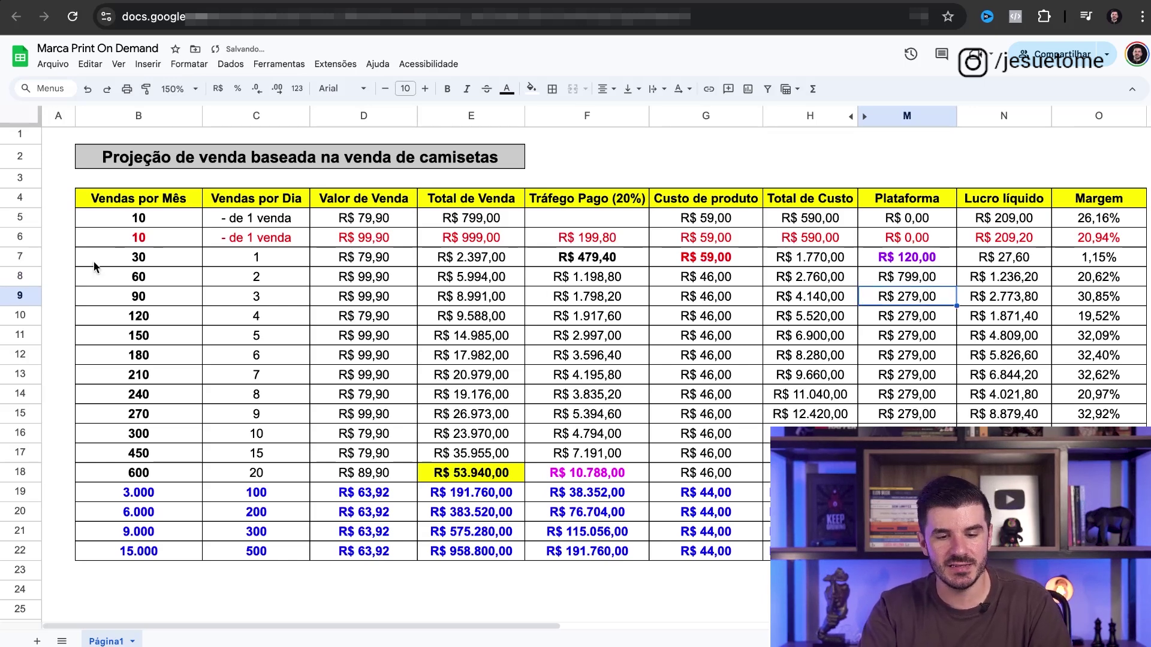
Examine rows 8 and 9, for 60 and 90 monthly sales, including the net profit for 90 monthly sales
{"action": "left_click", "coordinate": [20, 277]}
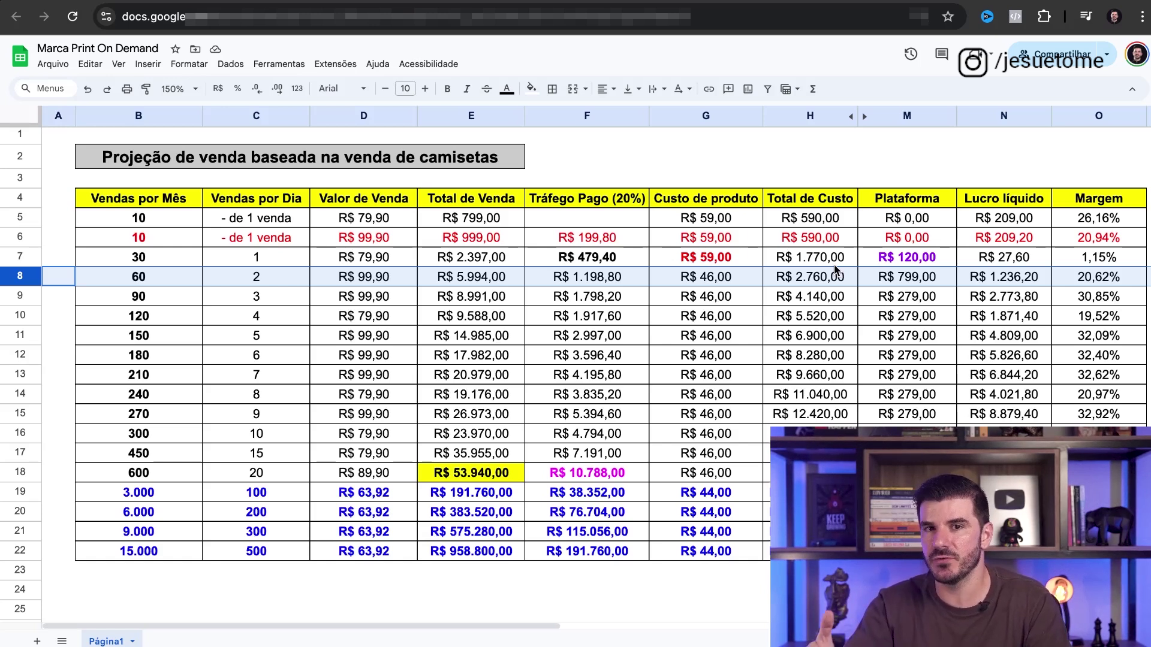
{"action": "left_click", "coordinate": [25, 296]}
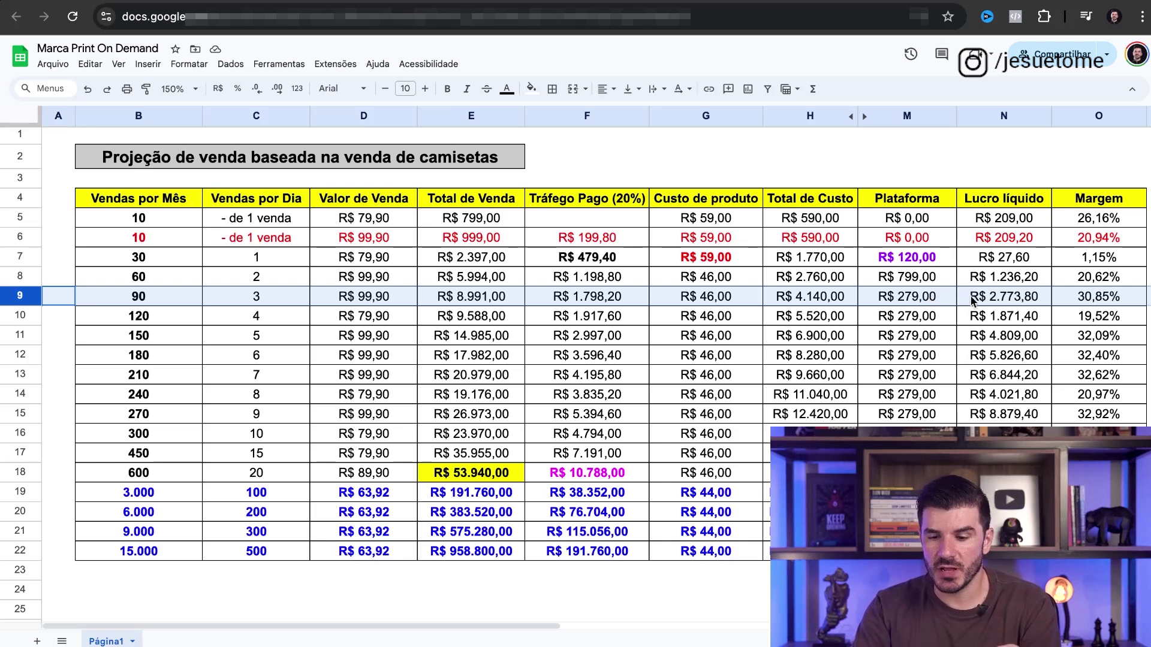
{"action": "left_click", "coordinate": [1019, 302]}
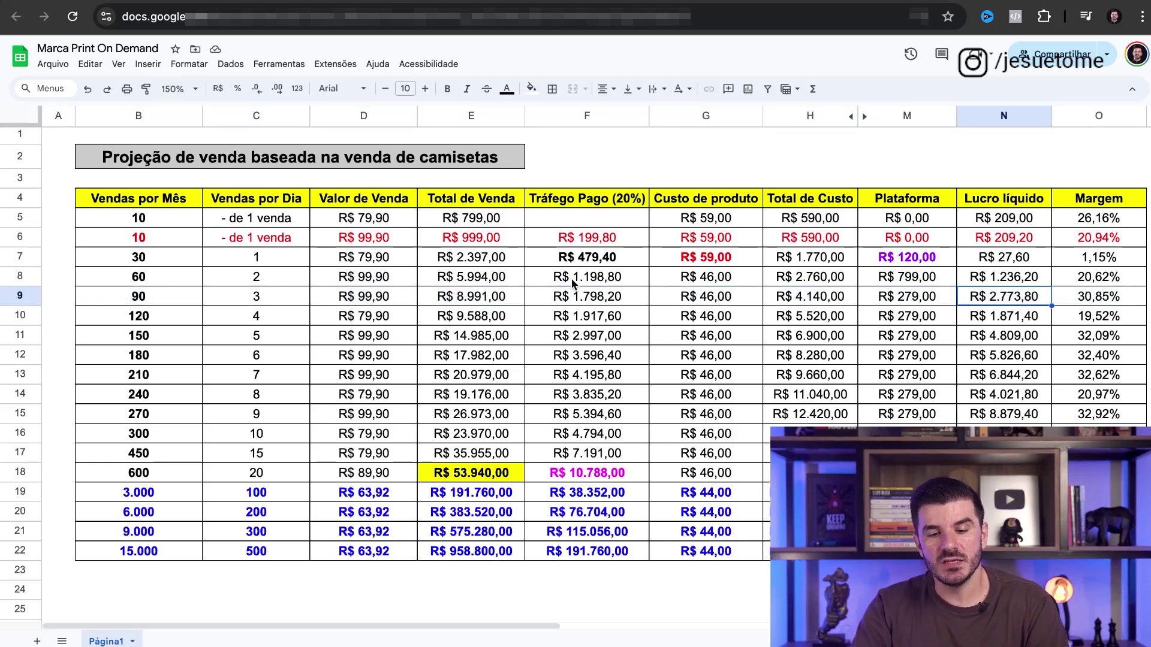
Set the Valor de Venda for 90 monthly sales to 79,90 and review the recalculated row
{"action": "left_click", "coordinate": [400, 296]}
{"action": "type", "text": "79,90"}
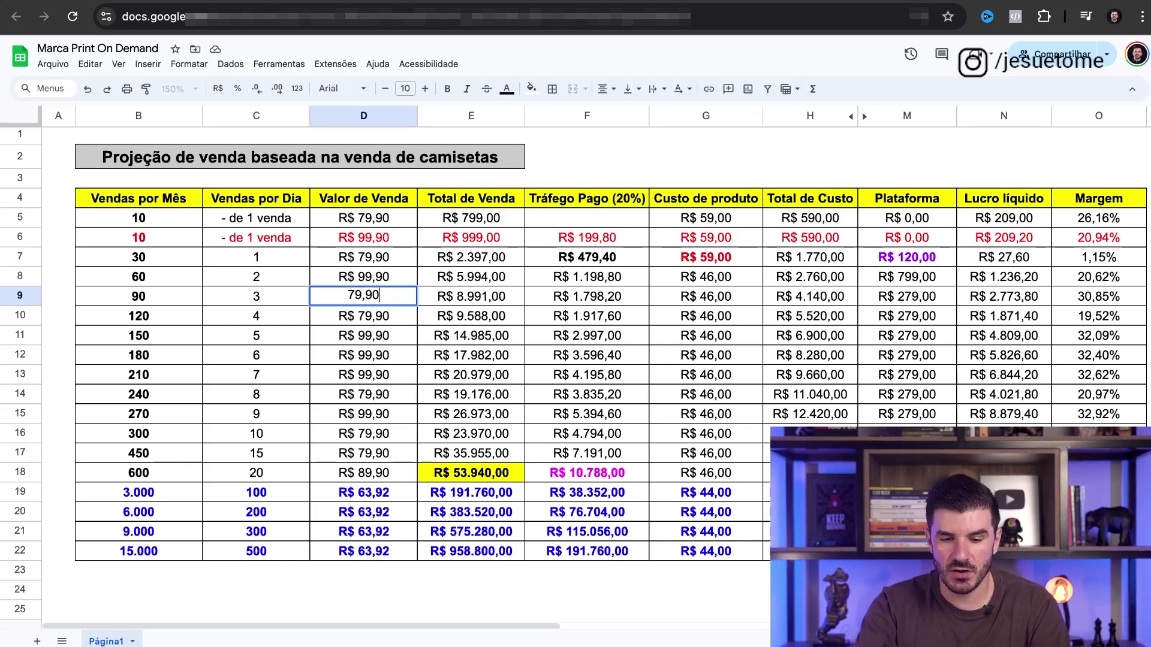
{"action": "key", "text": "Return"}
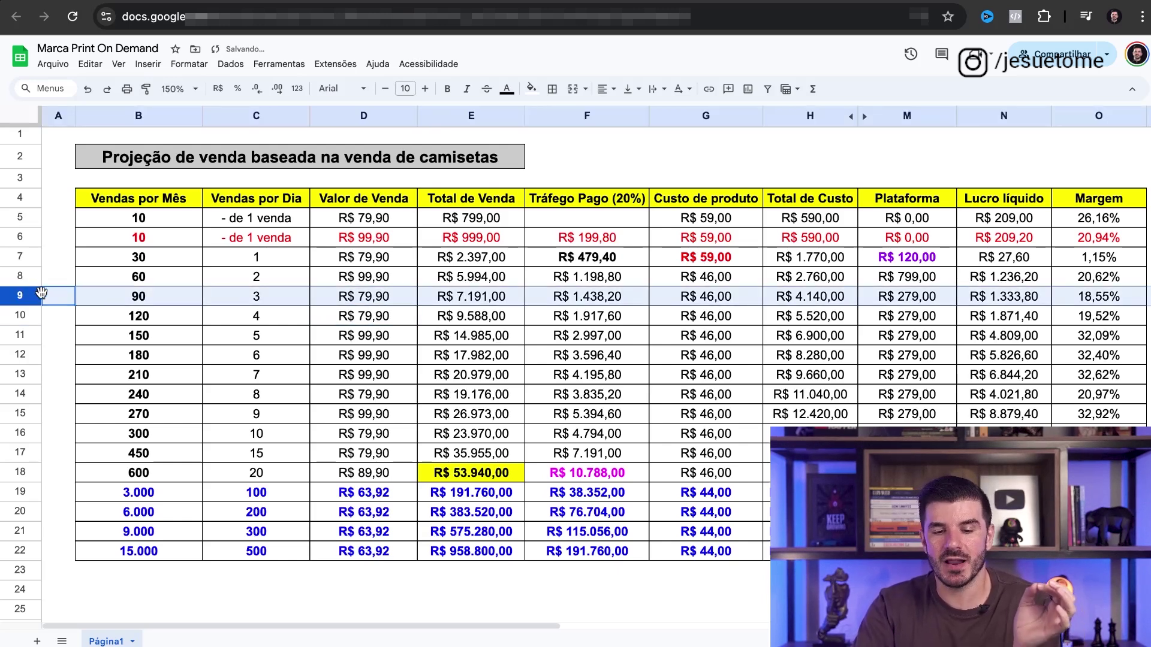
{"action": "left_click", "coordinate": [37, 297]}
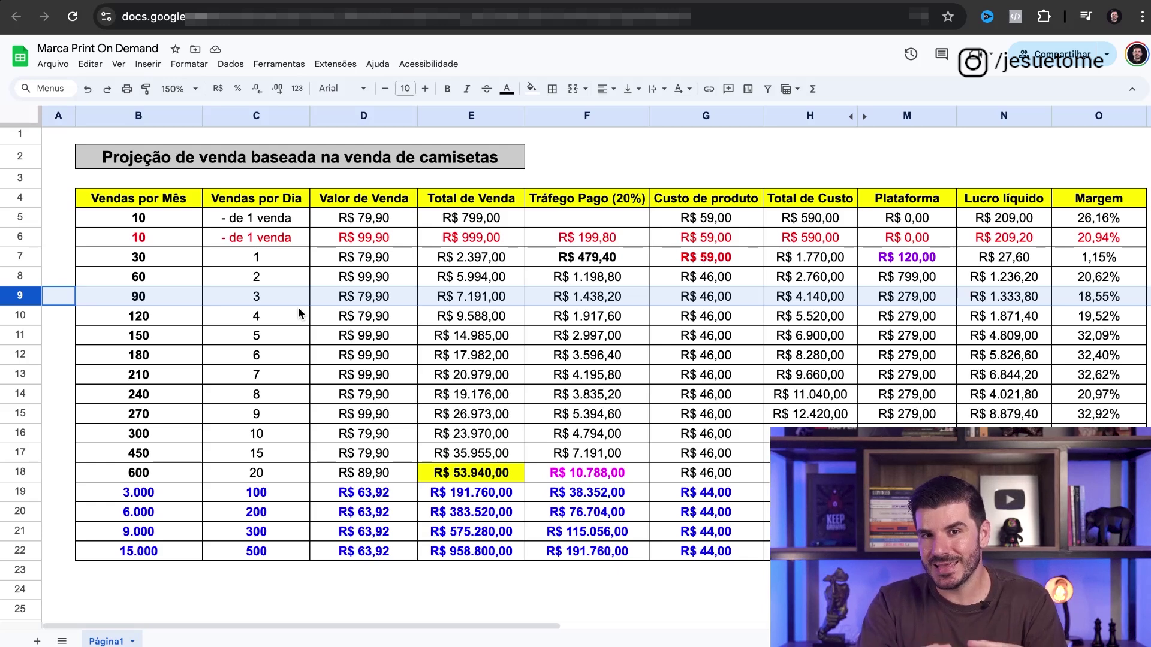
Set the Valor de Venda for 90 monthly sales to 89,90
{"action": "left_click", "coordinate": [367, 301]}
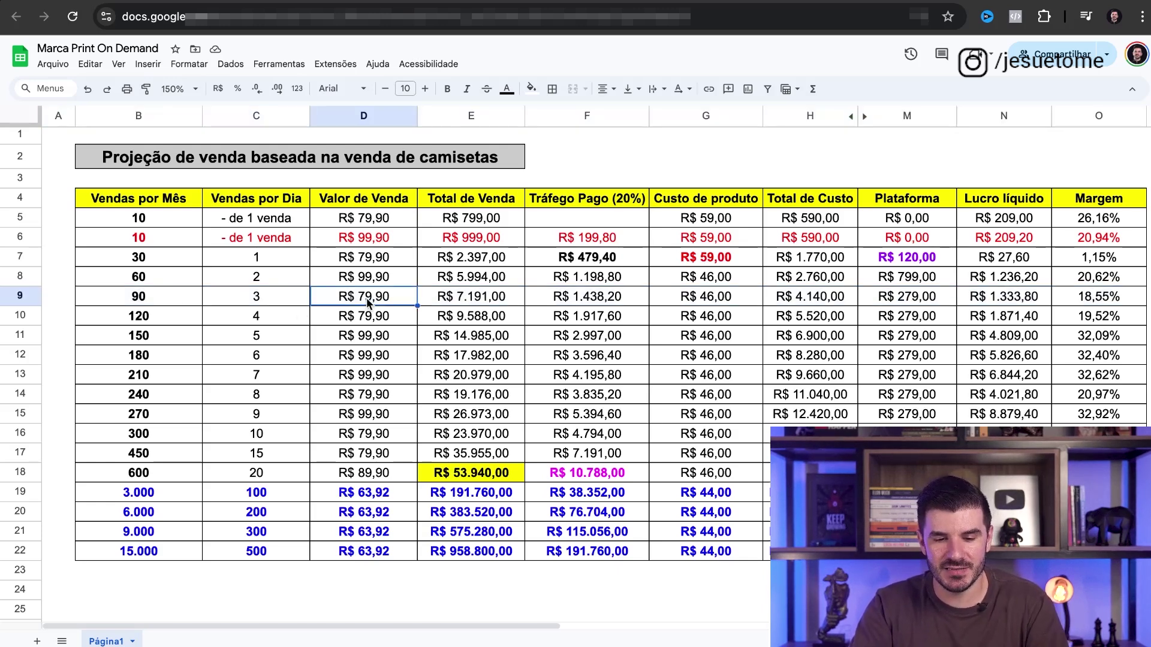
{"action": "type", "text": "89,90"}
{"action": "key", "text": "Return"}
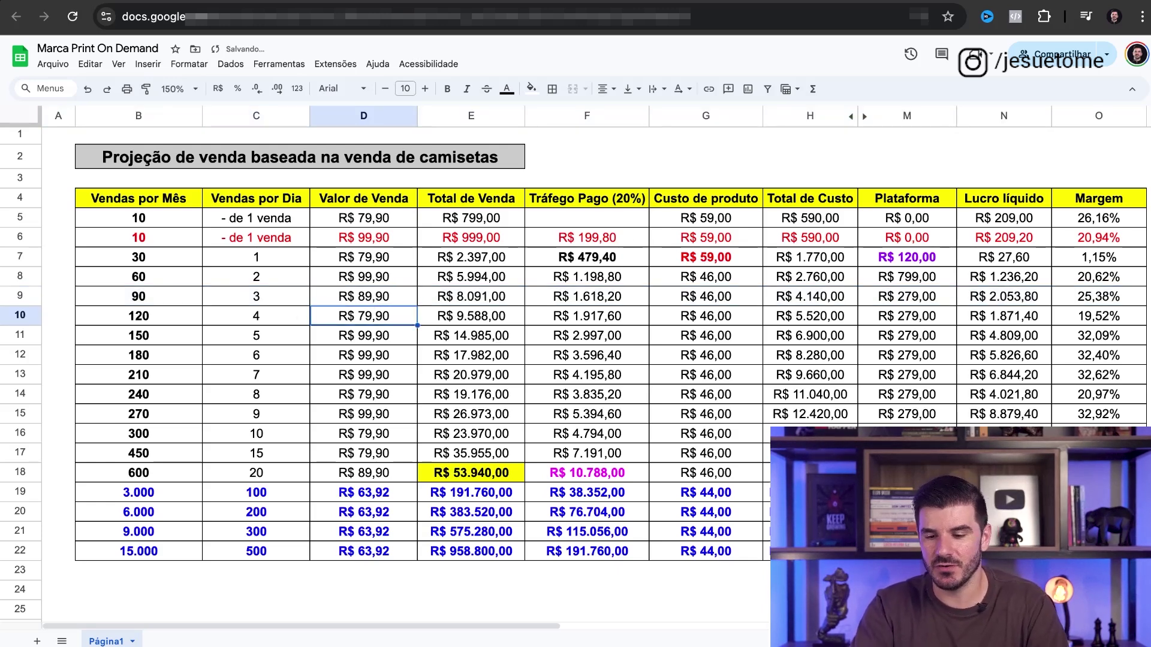
Set the Valor de Venda for 90 monthly sales to 99,90 and highlight row 9 for review
{"action": "left_click", "coordinate": [367, 296]}
{"action": "type", "text": "99,90"}
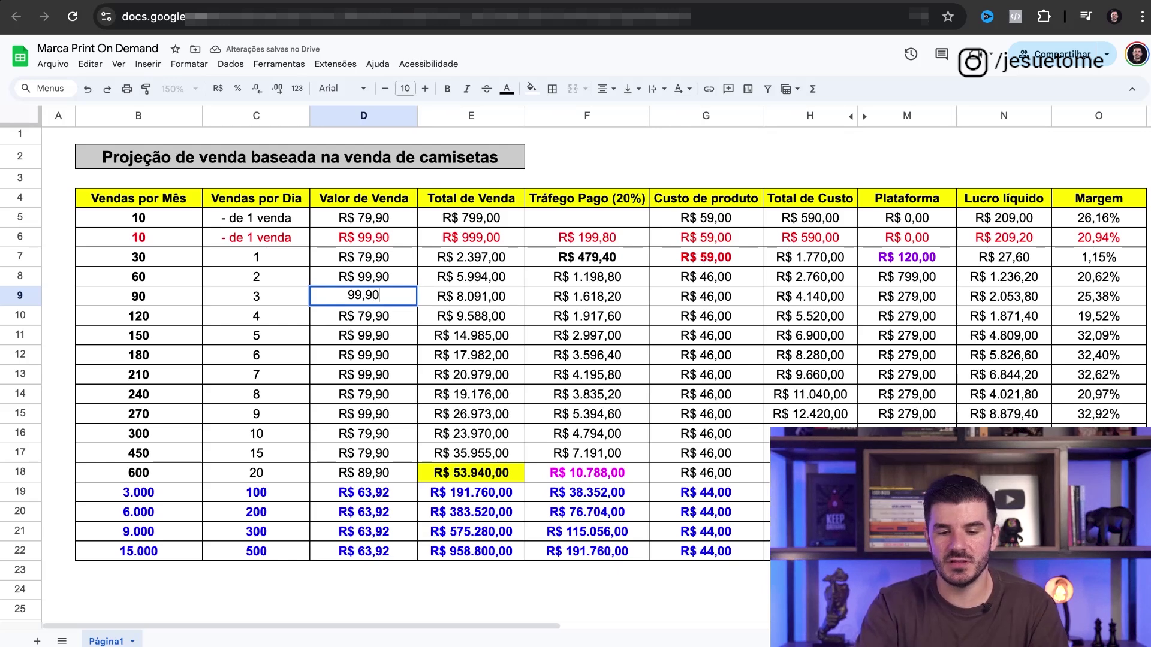
{"action": "key", "text": "Return"}
{"action": "left_click", "coordinate": [24, 296]}
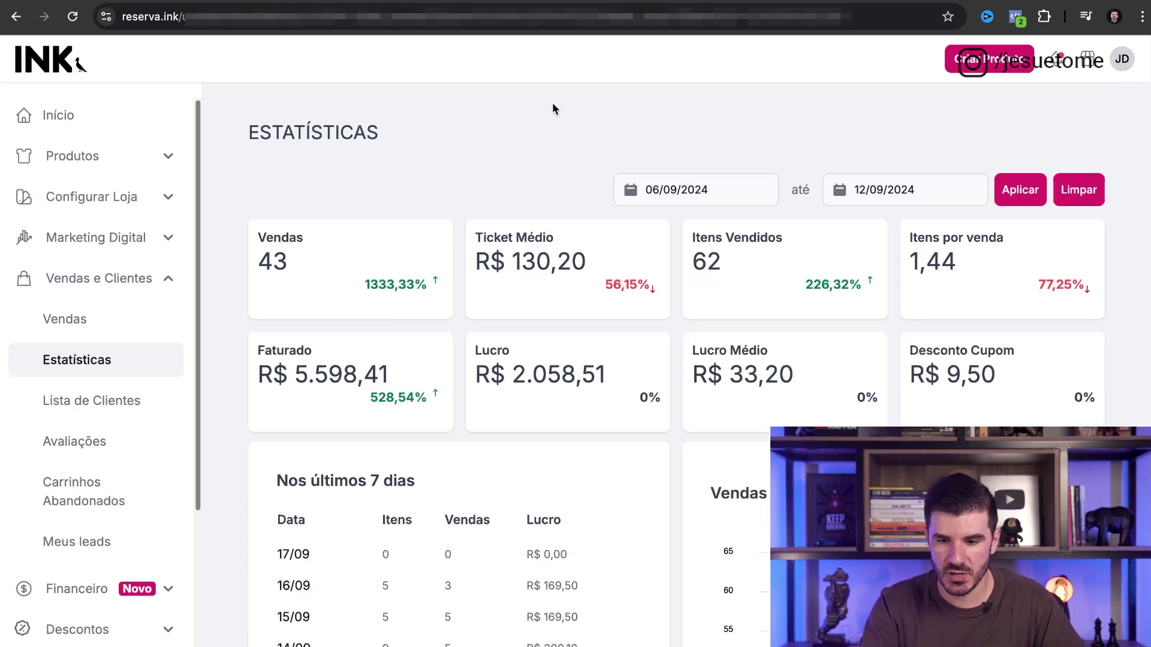
Switch from the INK statistics page to the Google Sheets projection and examine row 14, for 240 monthly sales, from sale value through costs to net profit
{"action": "key", "text": "ctrl+Tab"}
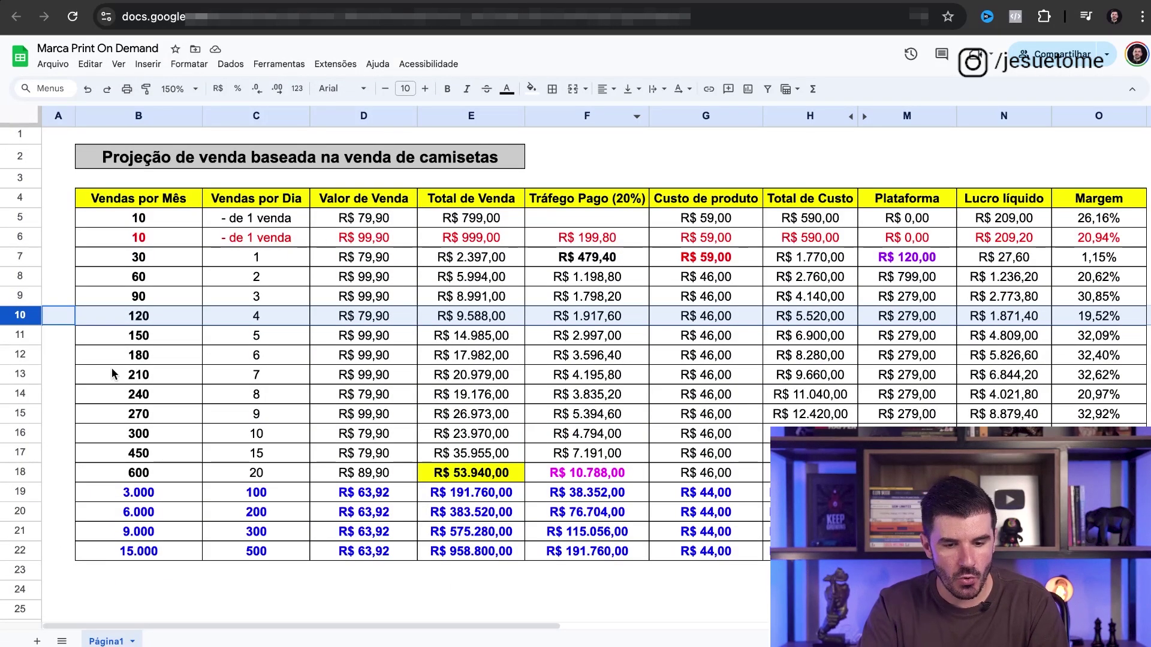
{"action": "left_click", "coordinate": [29, 395]}
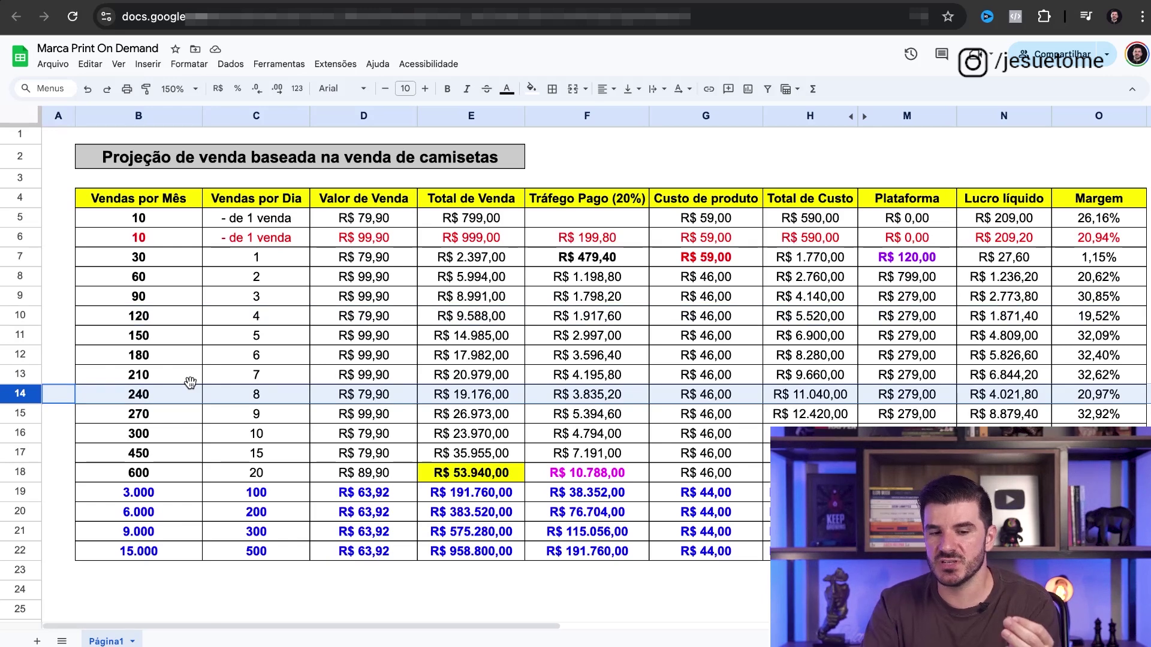
{"action": "left_click", "coordinate": [376, 399]}
{"action": "left_click", "coordinate": [501, 398]}
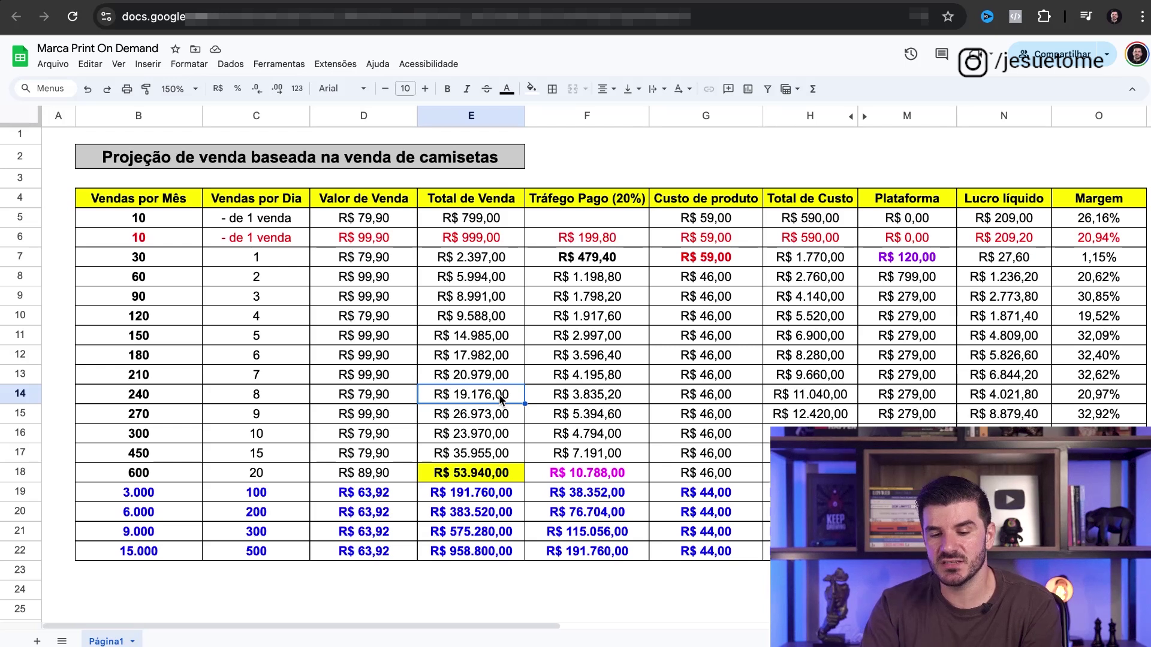
{"action": "left_click", "coordinate": [565, 398]}
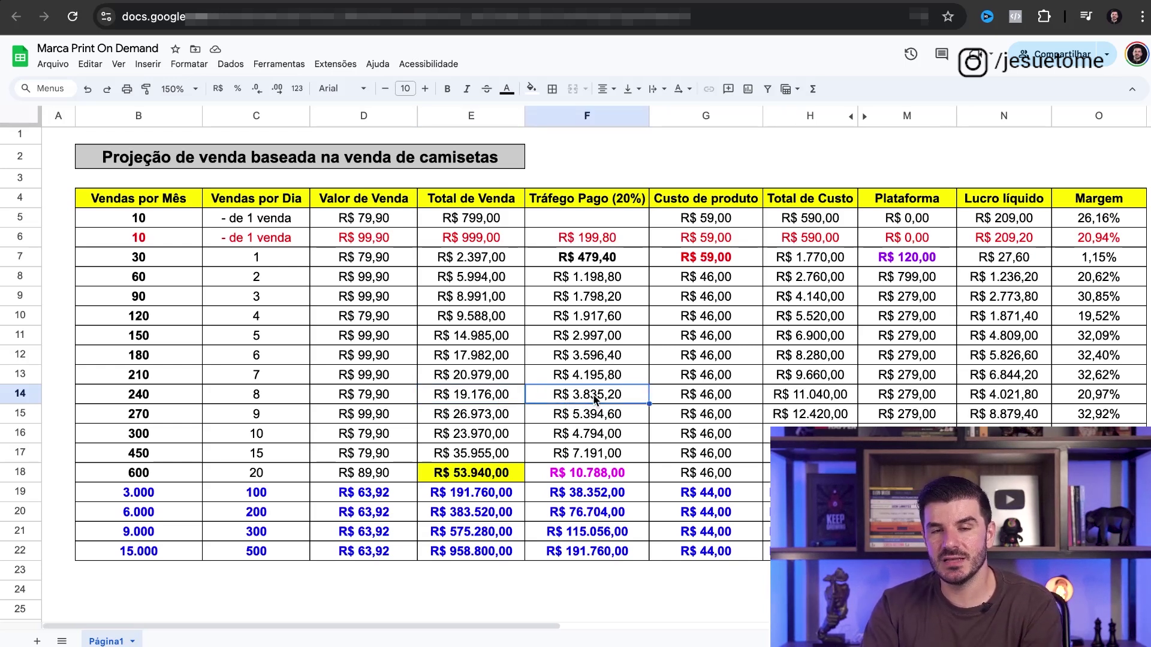
{"action": "left_click", "coordinate": [712, 400]}
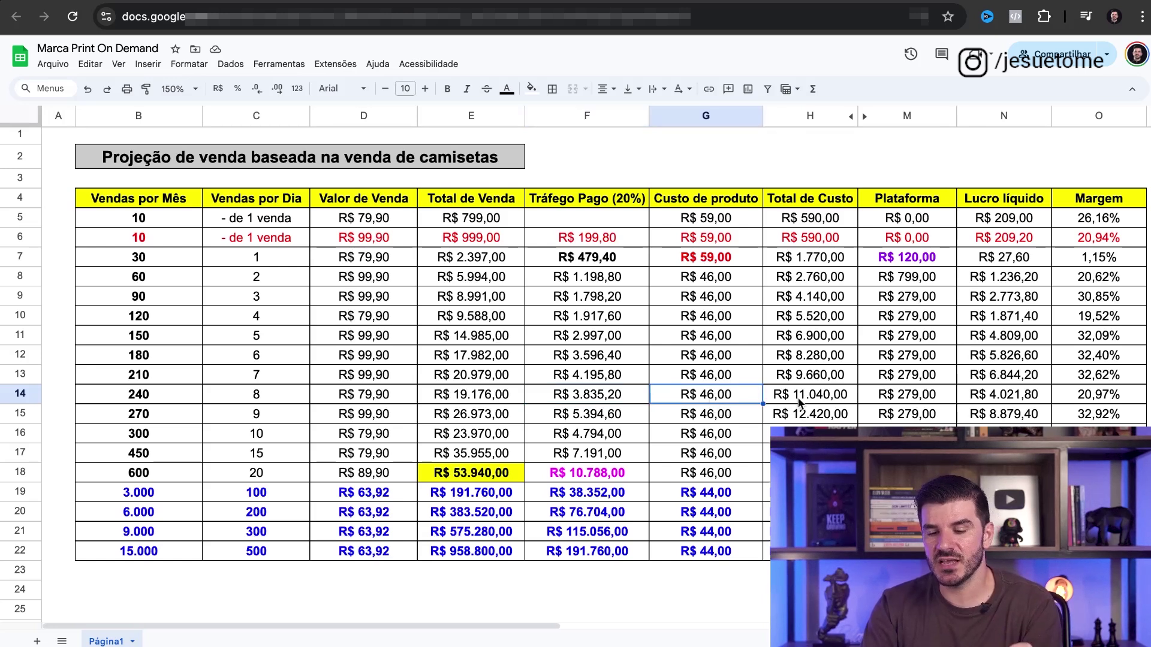
{"action": "left_click", "coordinate": [800, 402]}
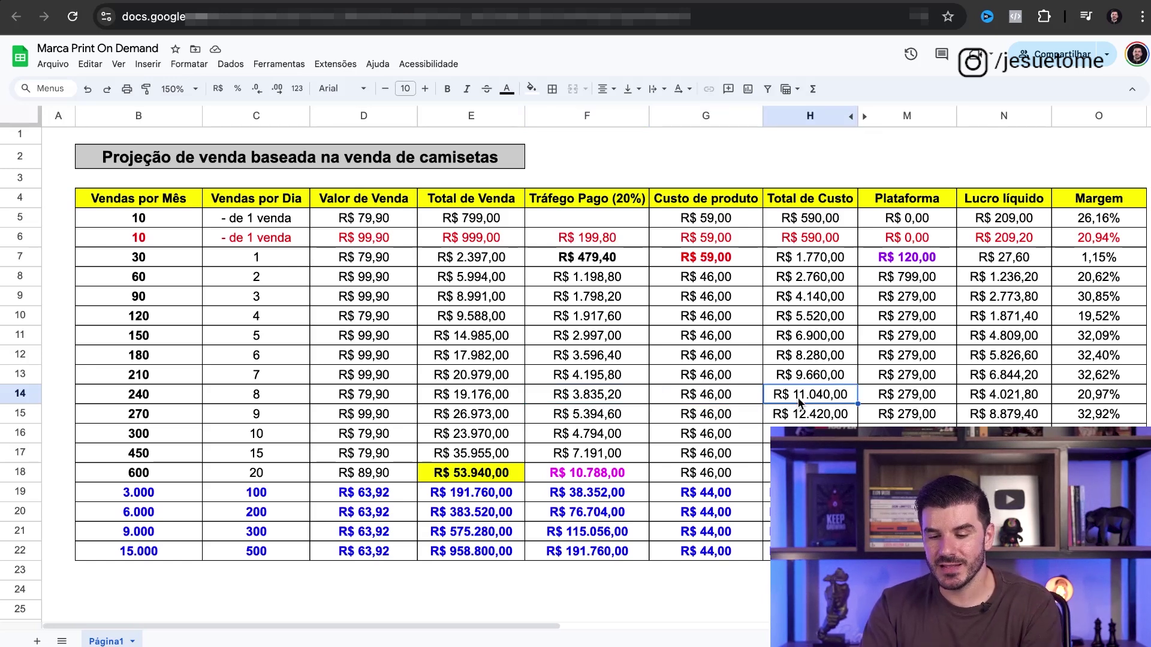
{"action": "left_click", "coordinate": [905, 403]}
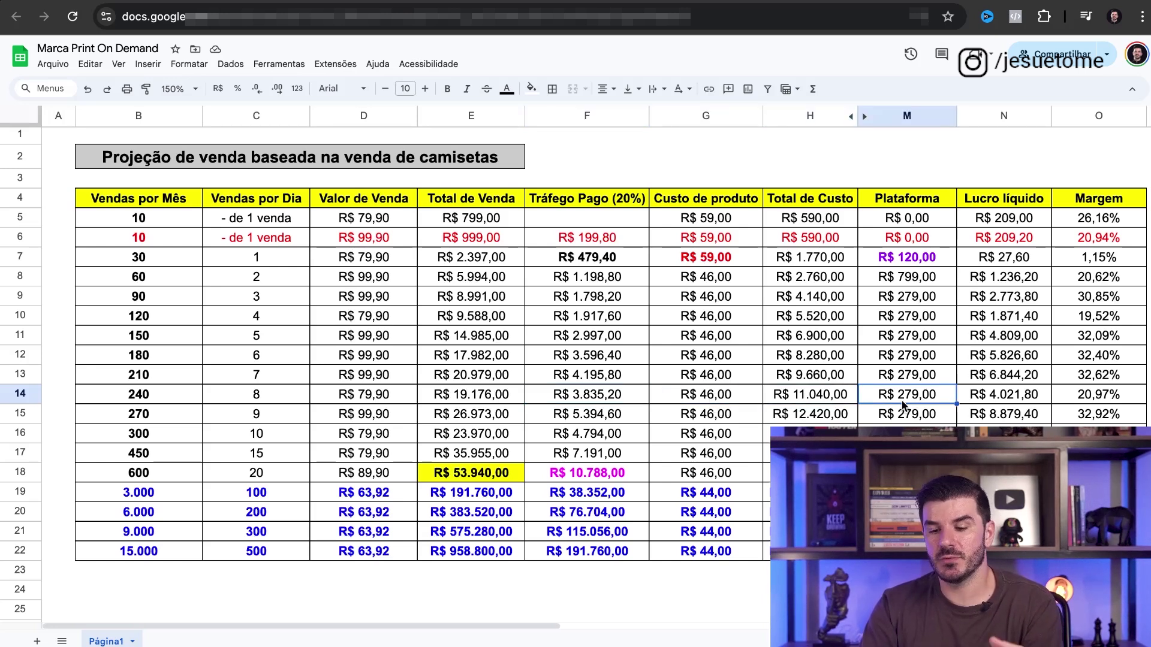
{"action": "left_click", "coordinate": [1012, 402]}
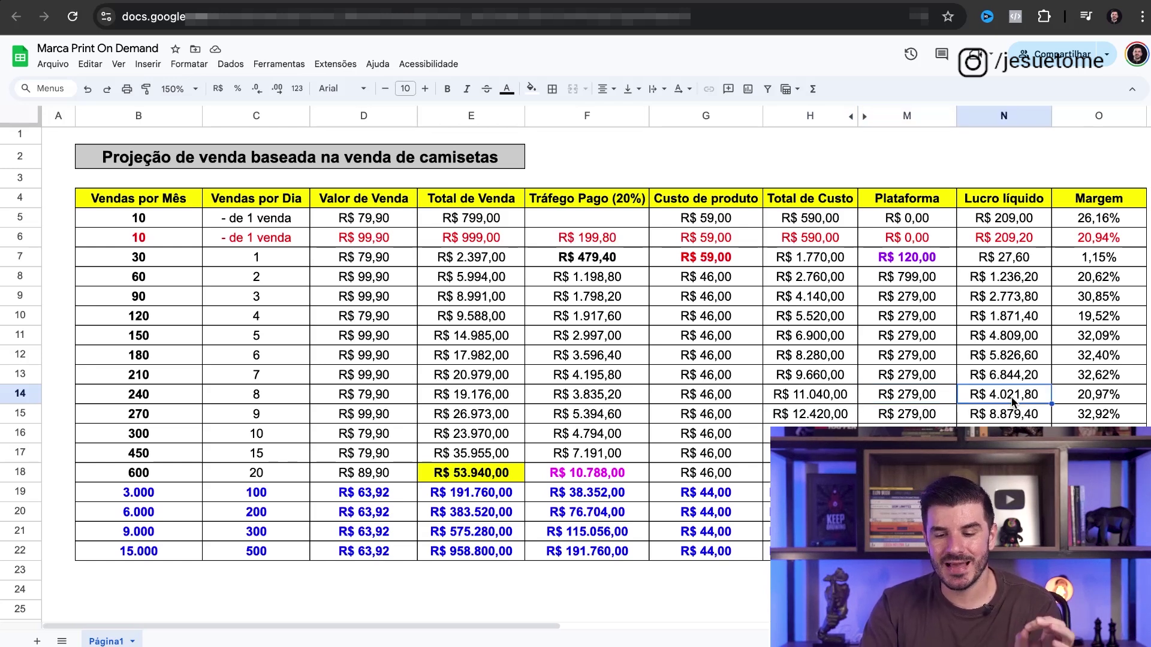